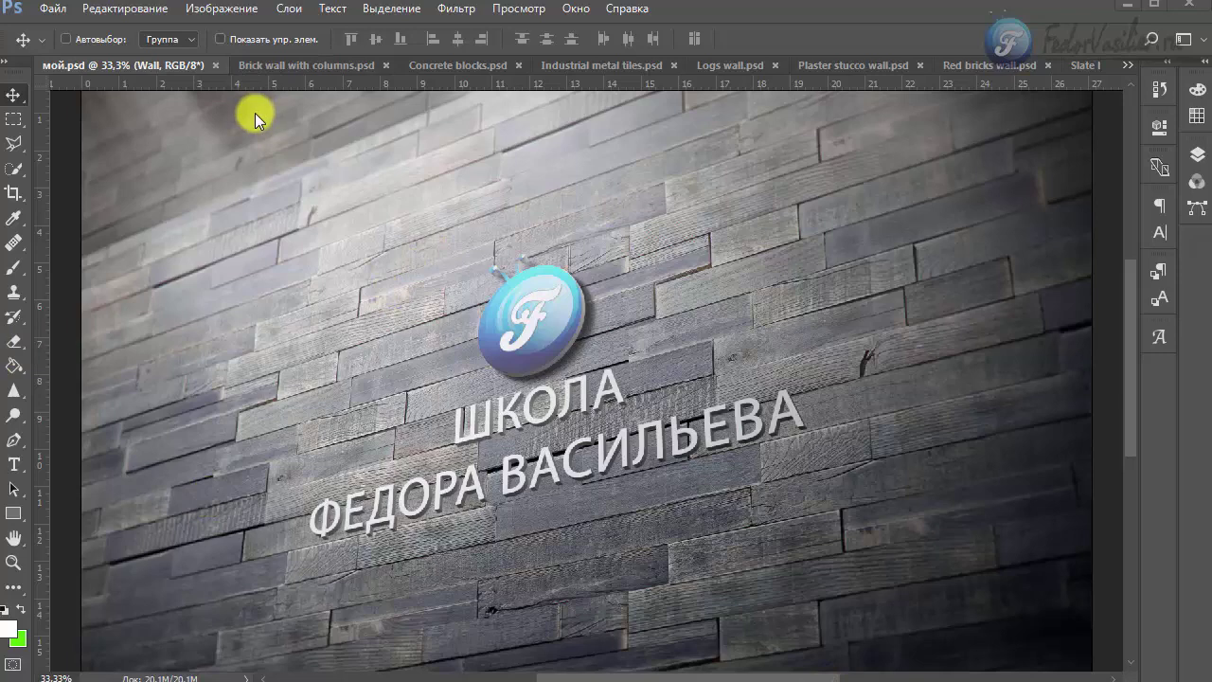
Look through the open wall mockups from Brick wall with columns.psd to Slate black wall.psd
left_click(284, 66)
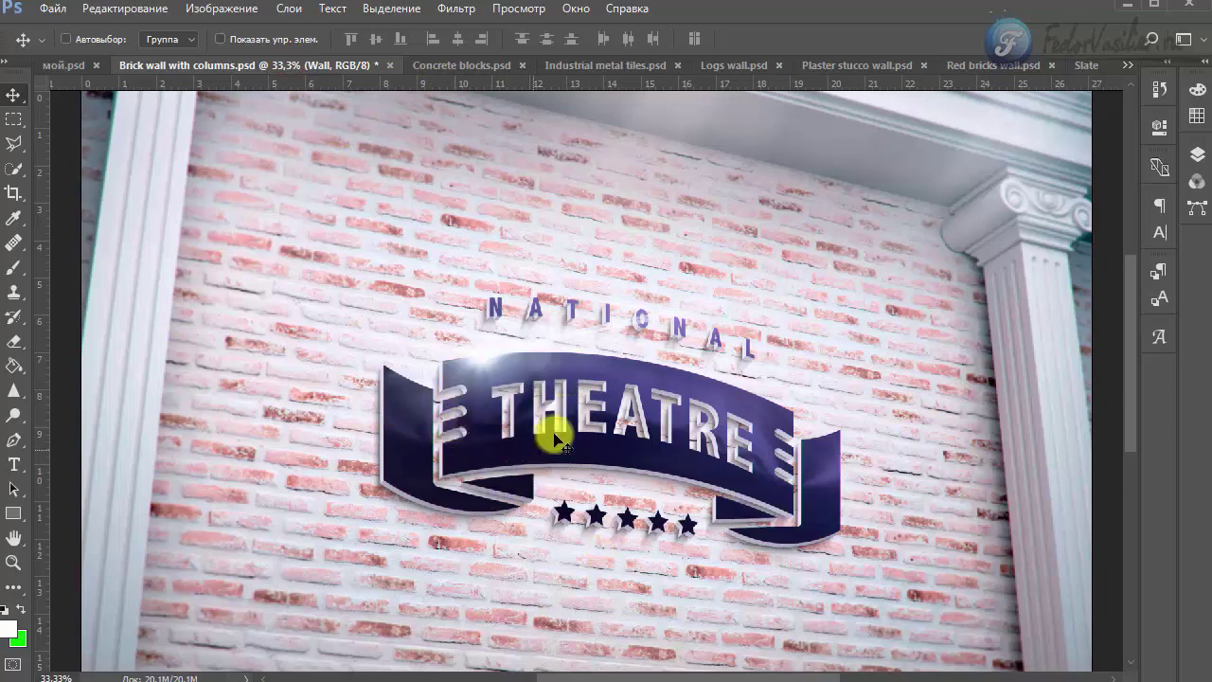
left_click(421, 65)
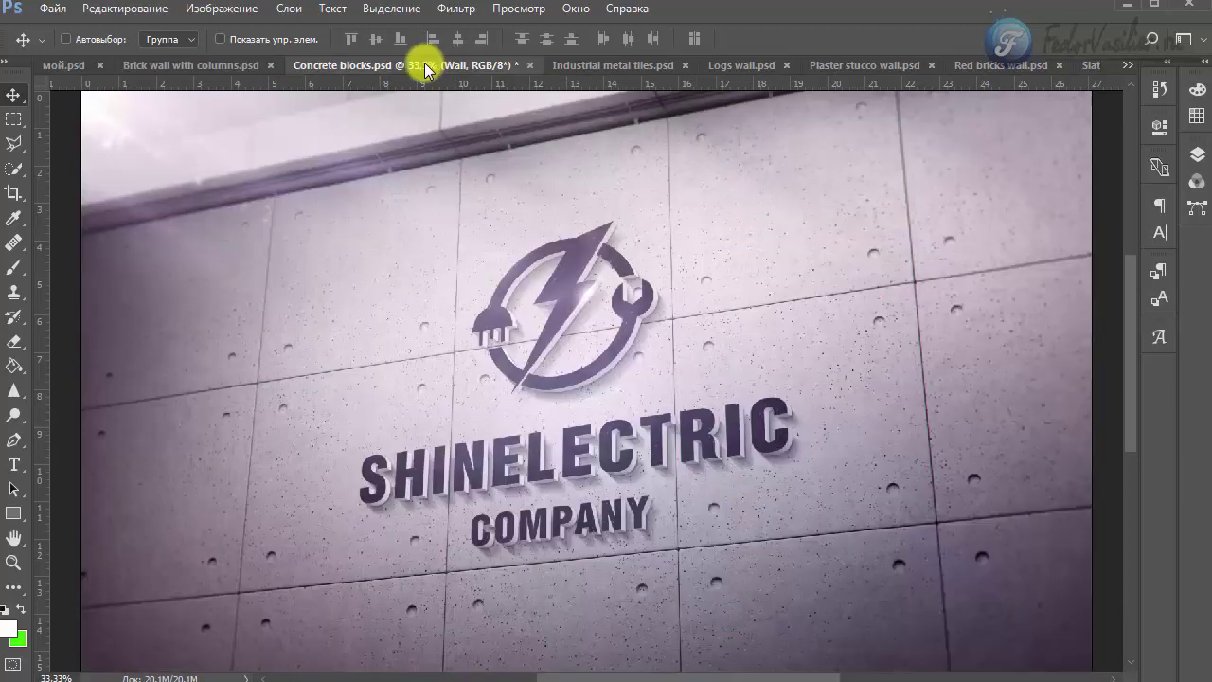
left_click(595, 64)
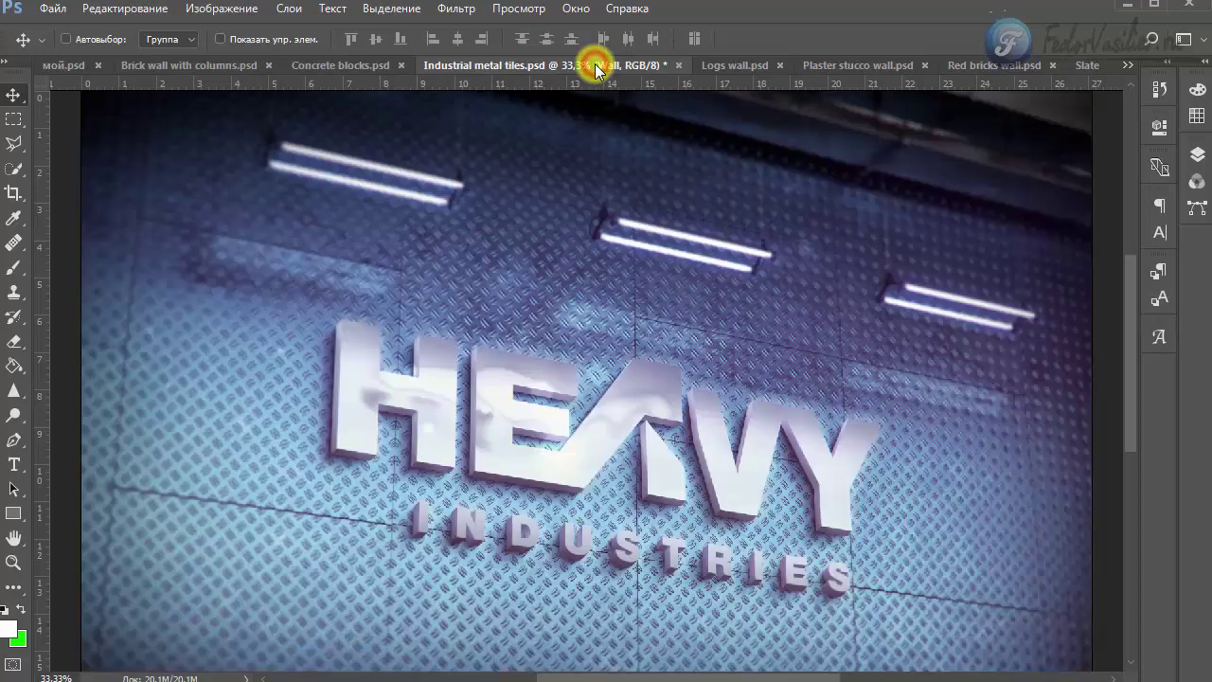
left_click(736, 66)
left_click(802, 66)
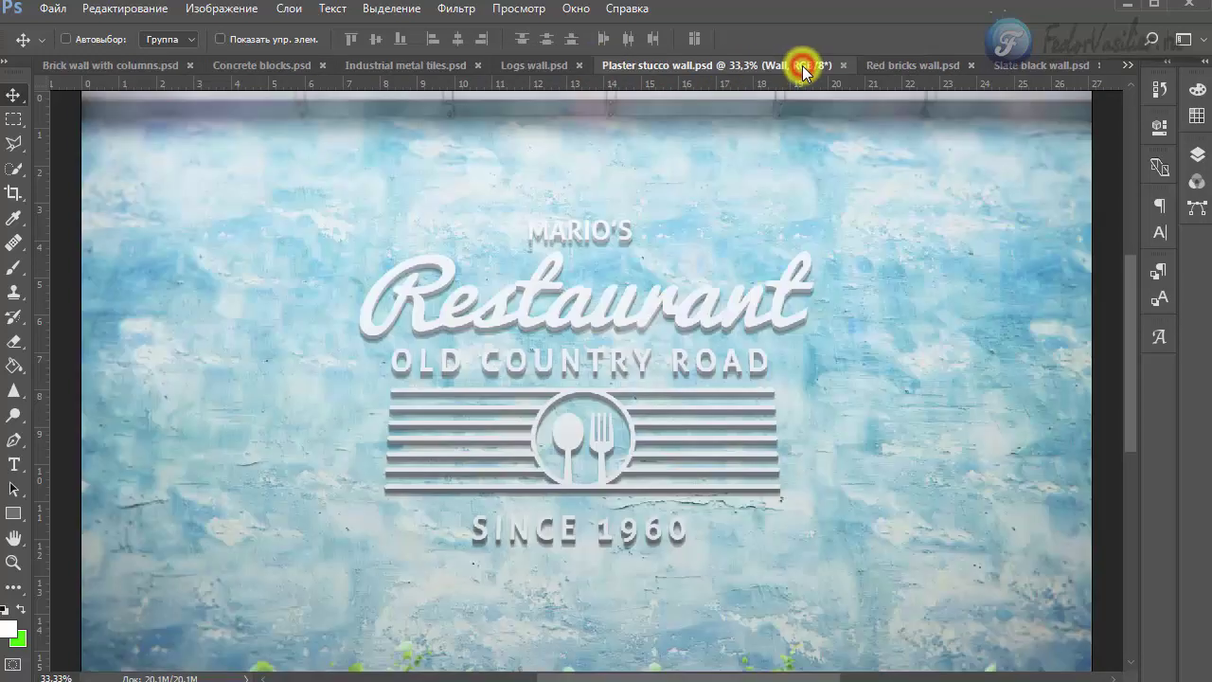
left_click(895, 66)
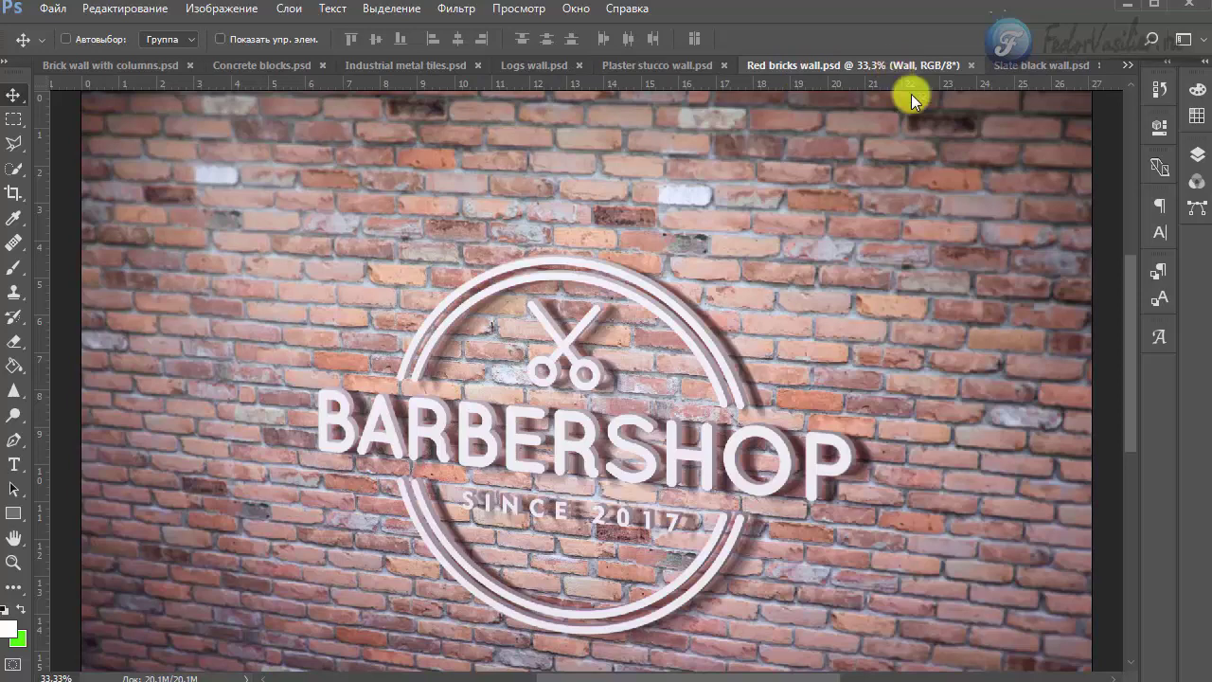
left_click(1041, 67)
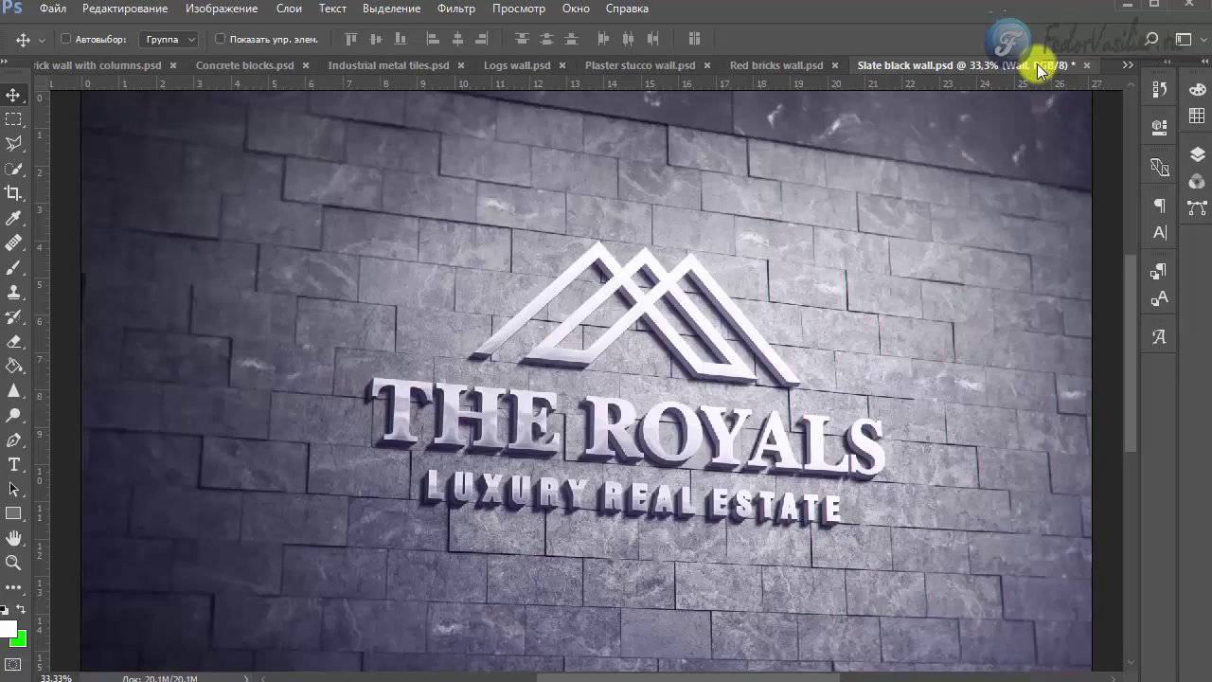
View the remaining open documents: Stonework wall.psd, Urban subway wall.psd and Wall1.psb
left_click(1127, 66)
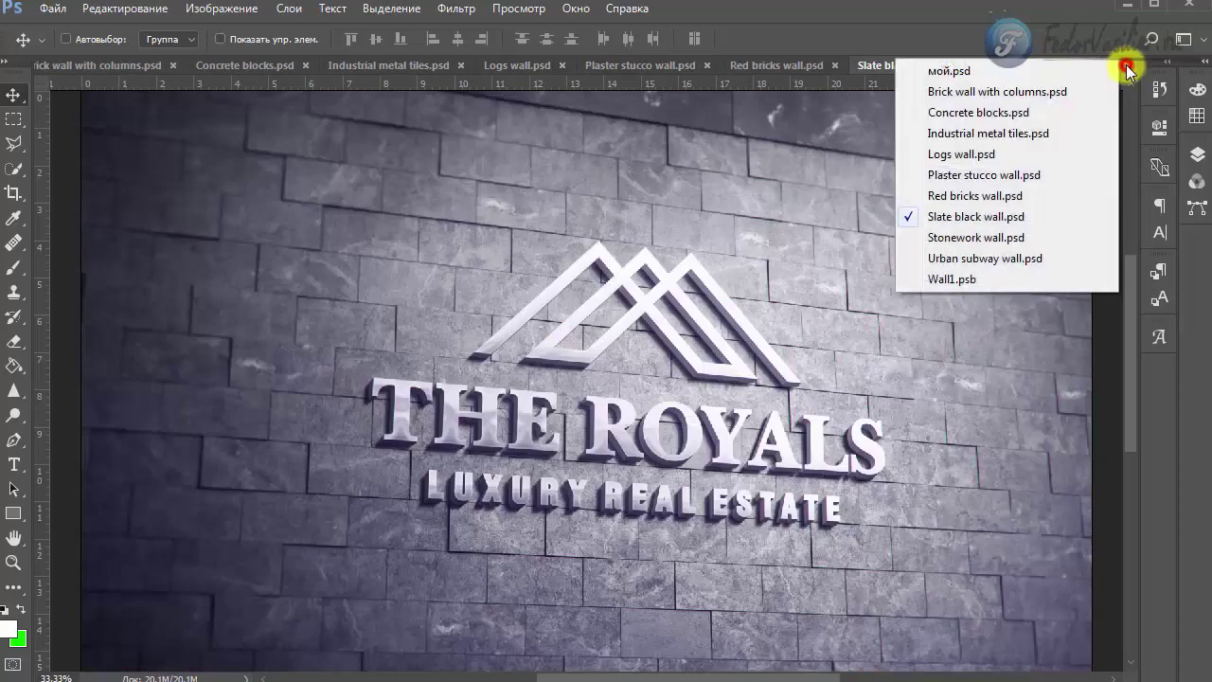
left_click(980, 237)
left_click(1126, 70)
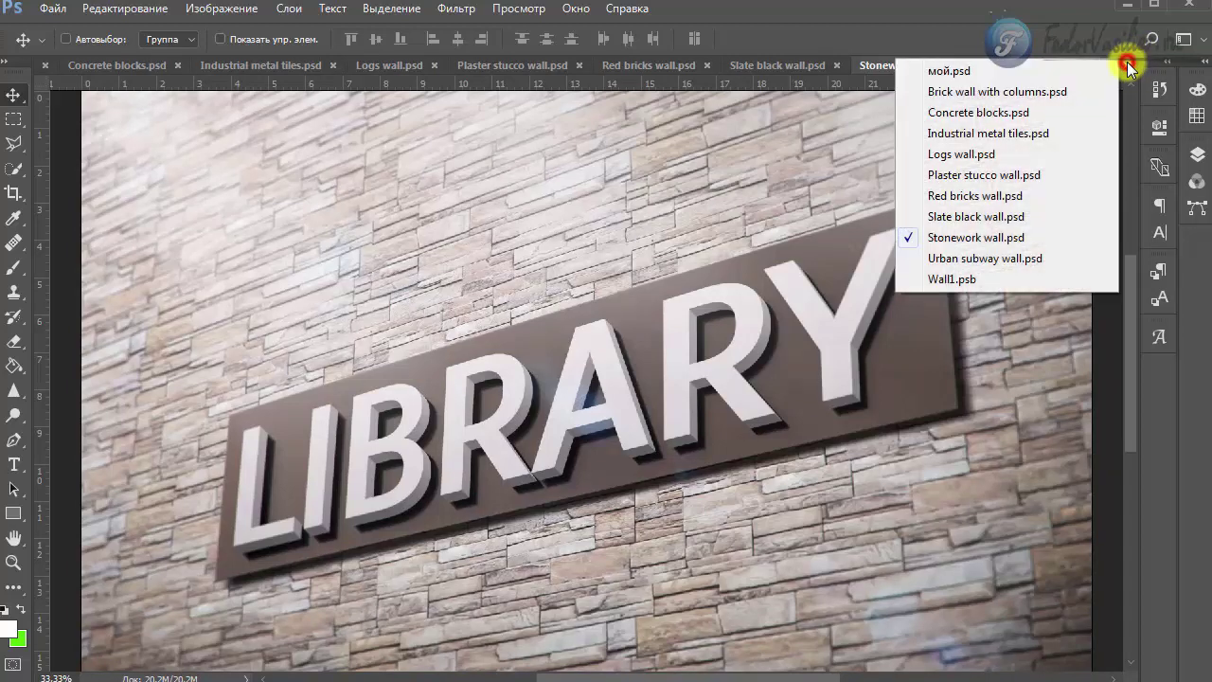
left_click(1012, 257)
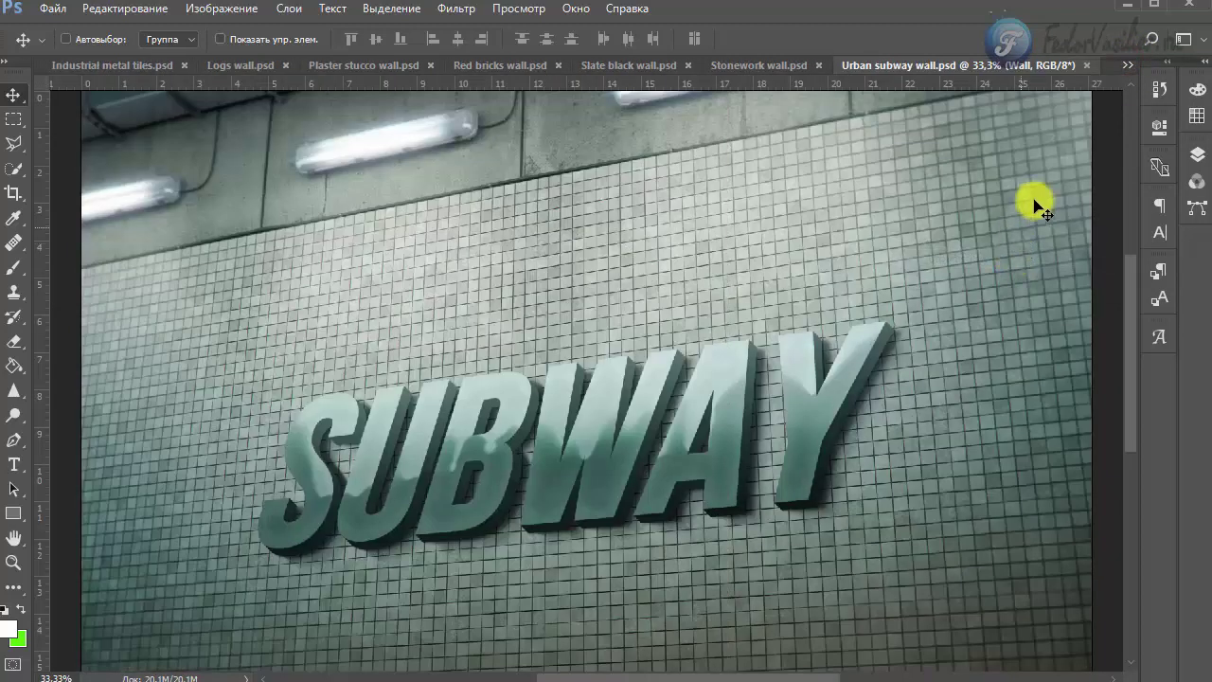
left_click(1125, 70)
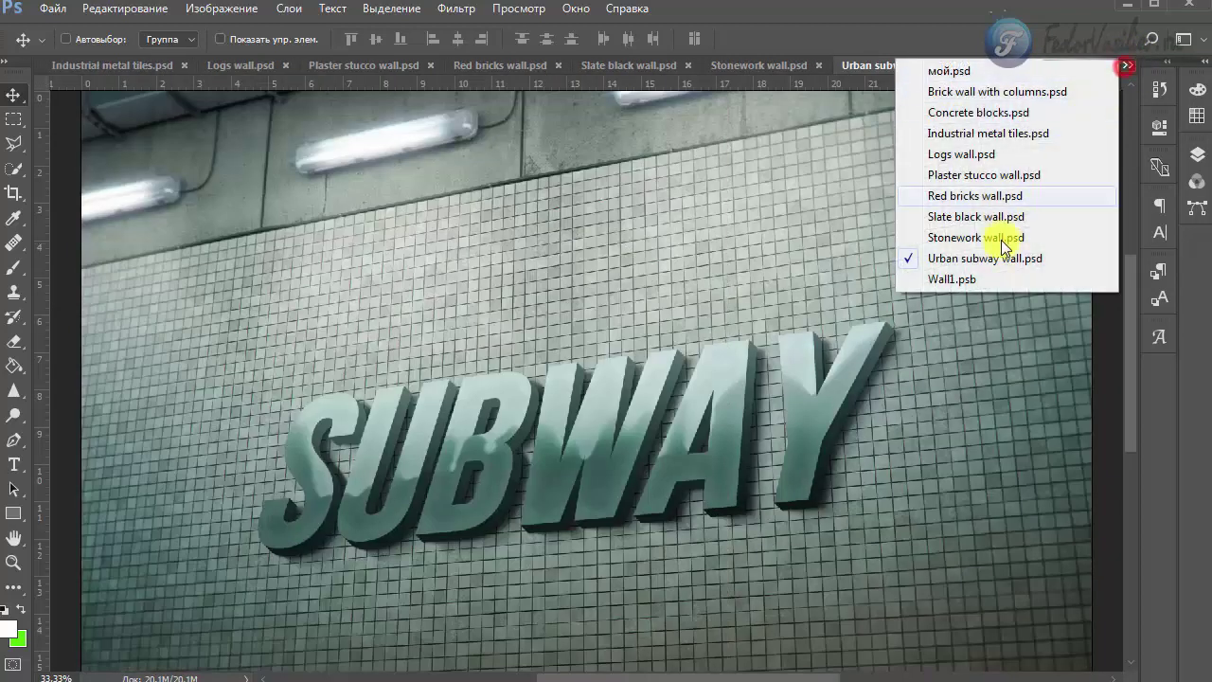
left_click(979, 273)
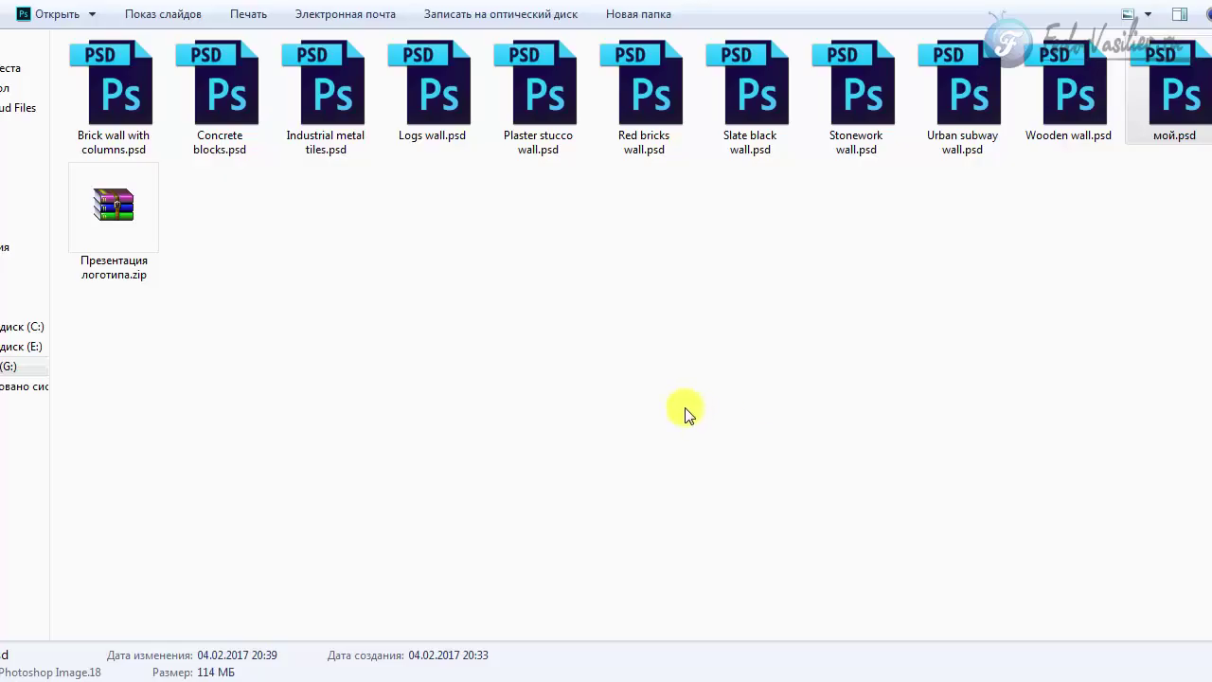
Open Wooden wall.psd from the mockup folder in Photoshop, using its embedded colour profile
left_click(113, 210)
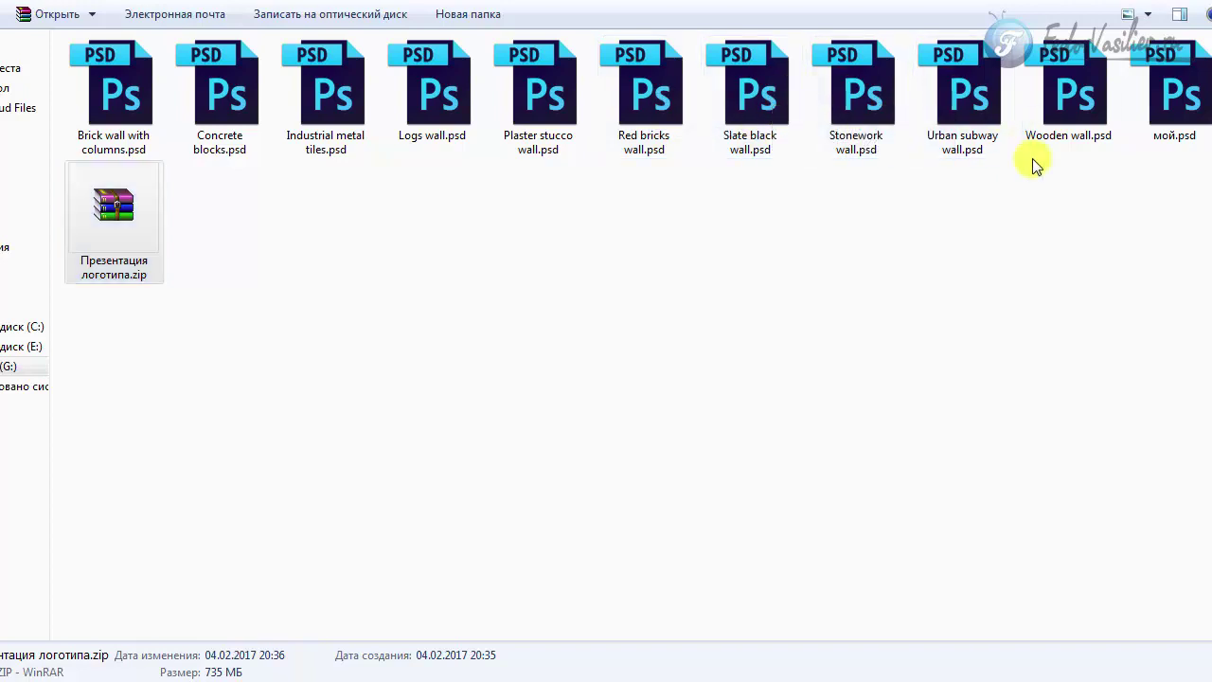
left_click(1071, 90)
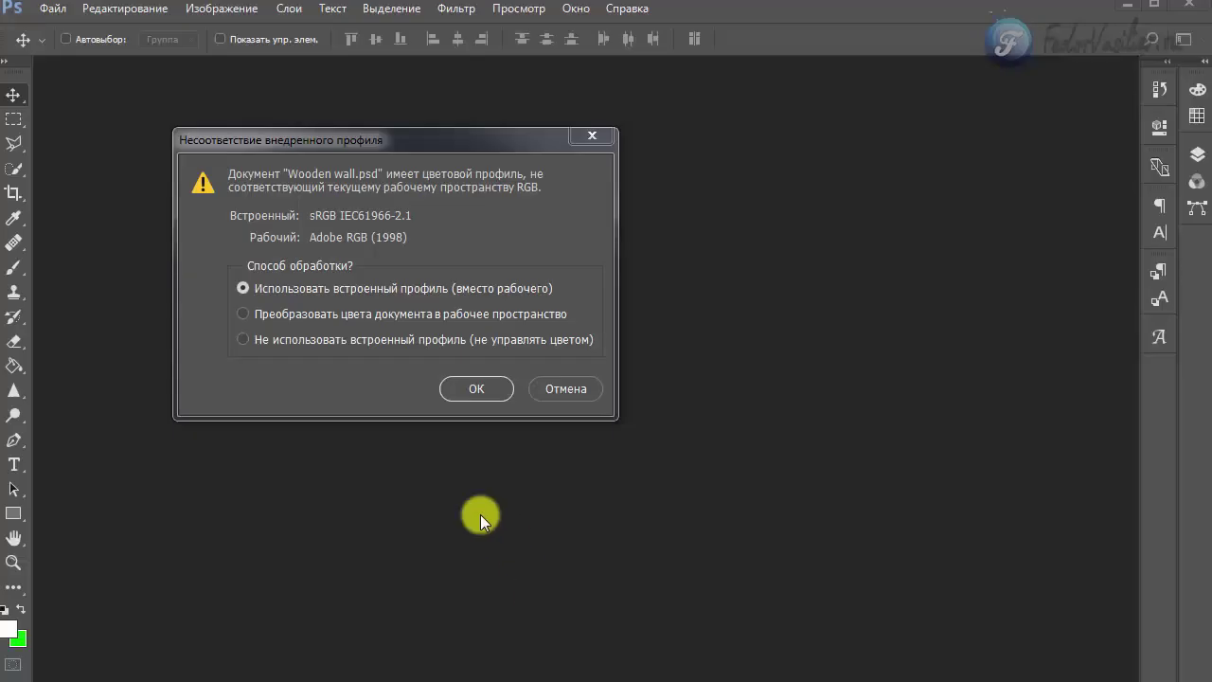
left_click(470, 389)
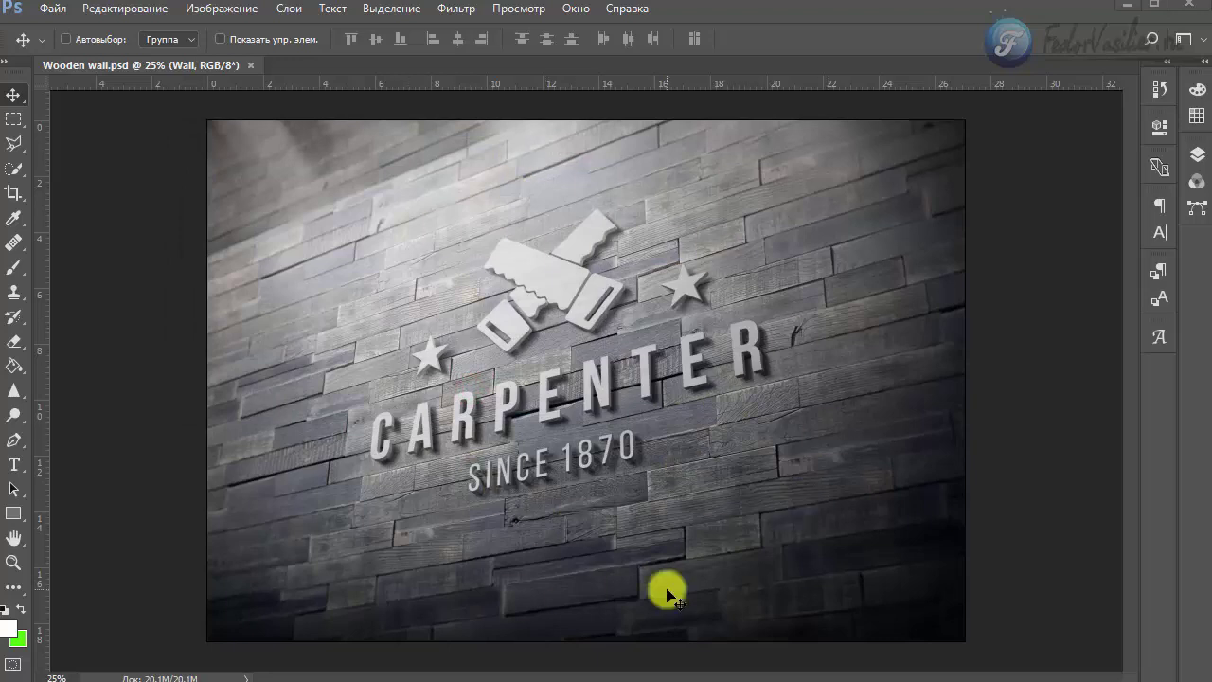
Open the contents of the Wall smart object inside the Wall group, using the embedded colour profile
left_click(1204, 62)
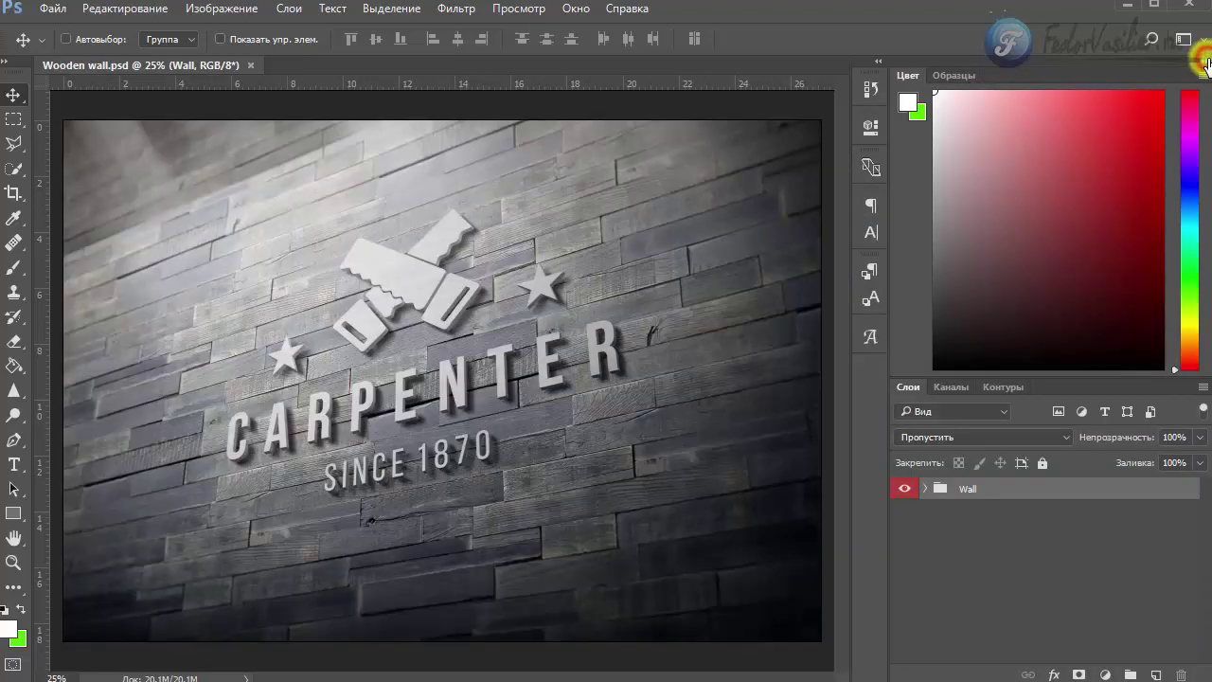
left_click(924, 490)
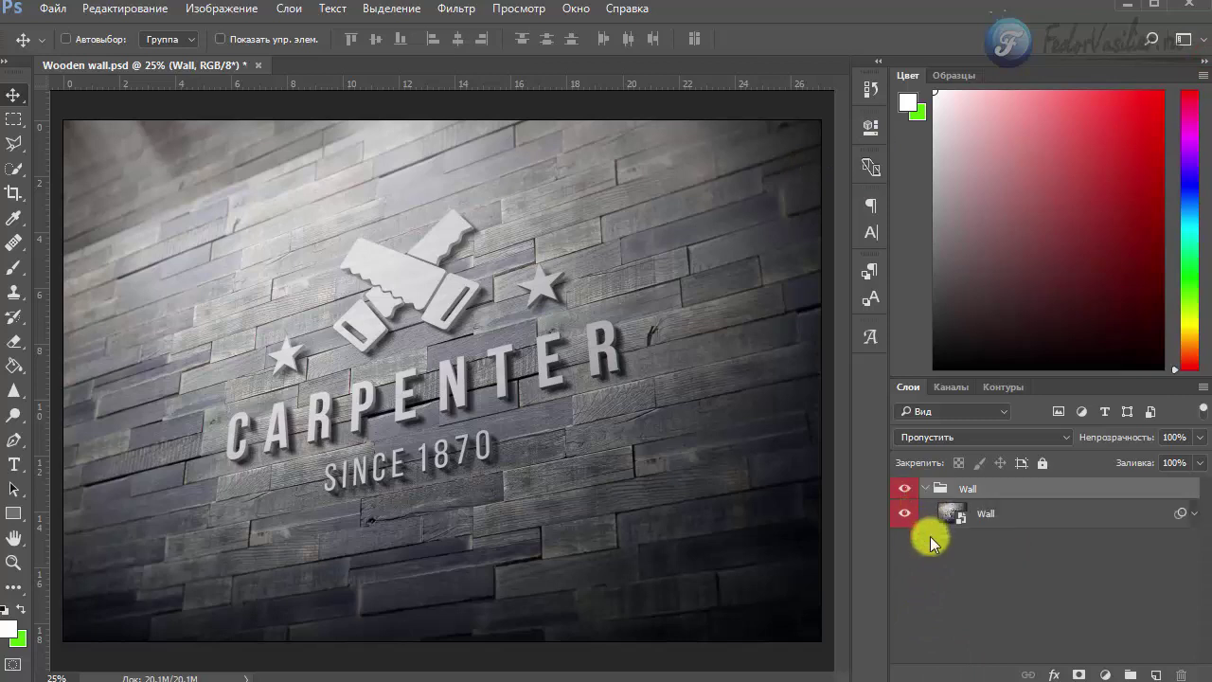
left_click(949, 510)
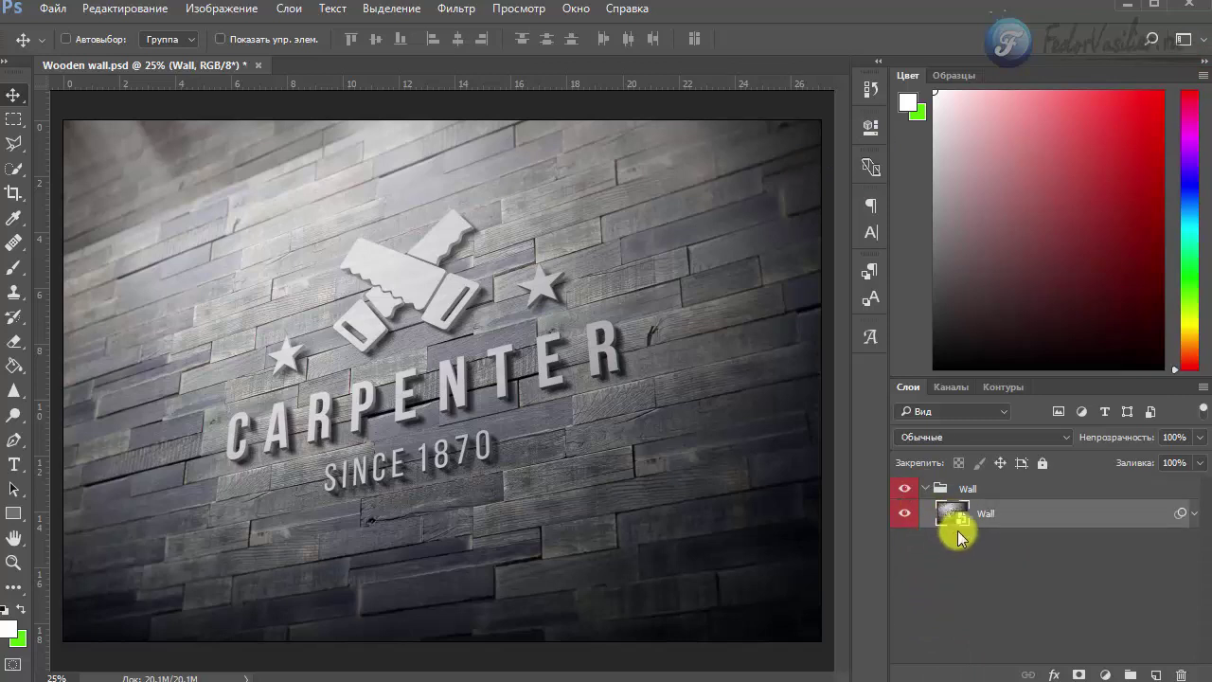
double_click(952, 511)
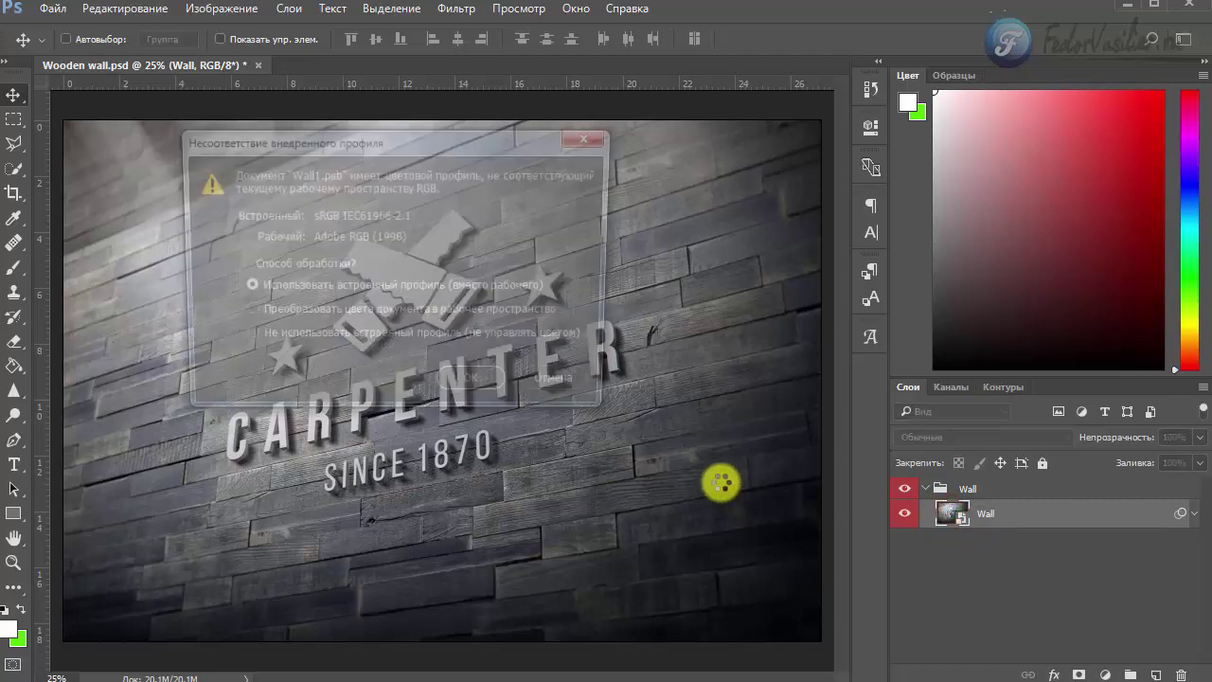
left_click(471, 388)
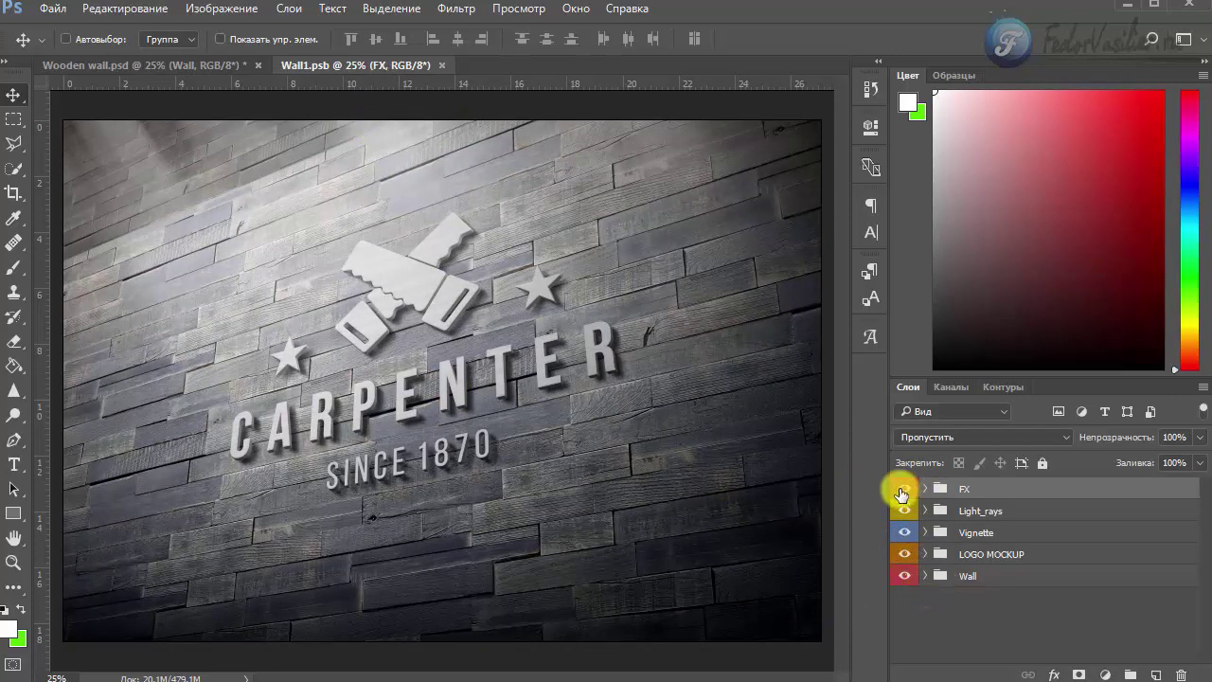
Toggle the FX, Light_rays and Vignette groups off and on to examine what each adds to the scene
left_click(902, 489)
left_click(902, 489)
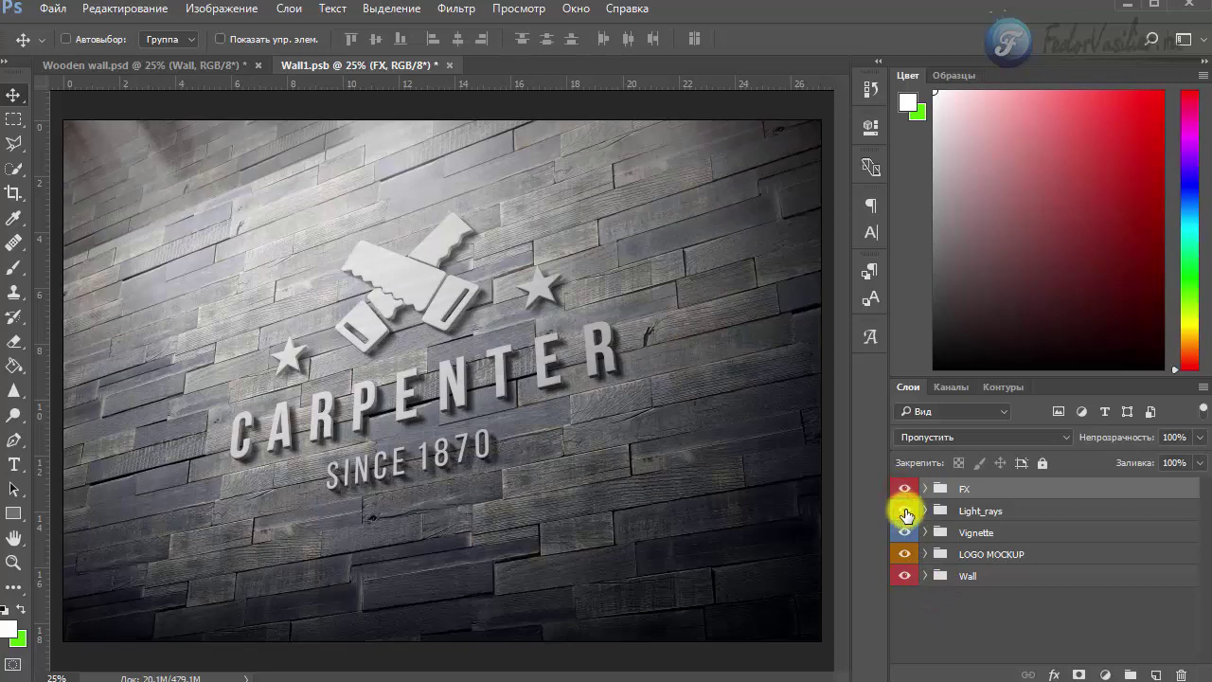
left_click(904, 510)
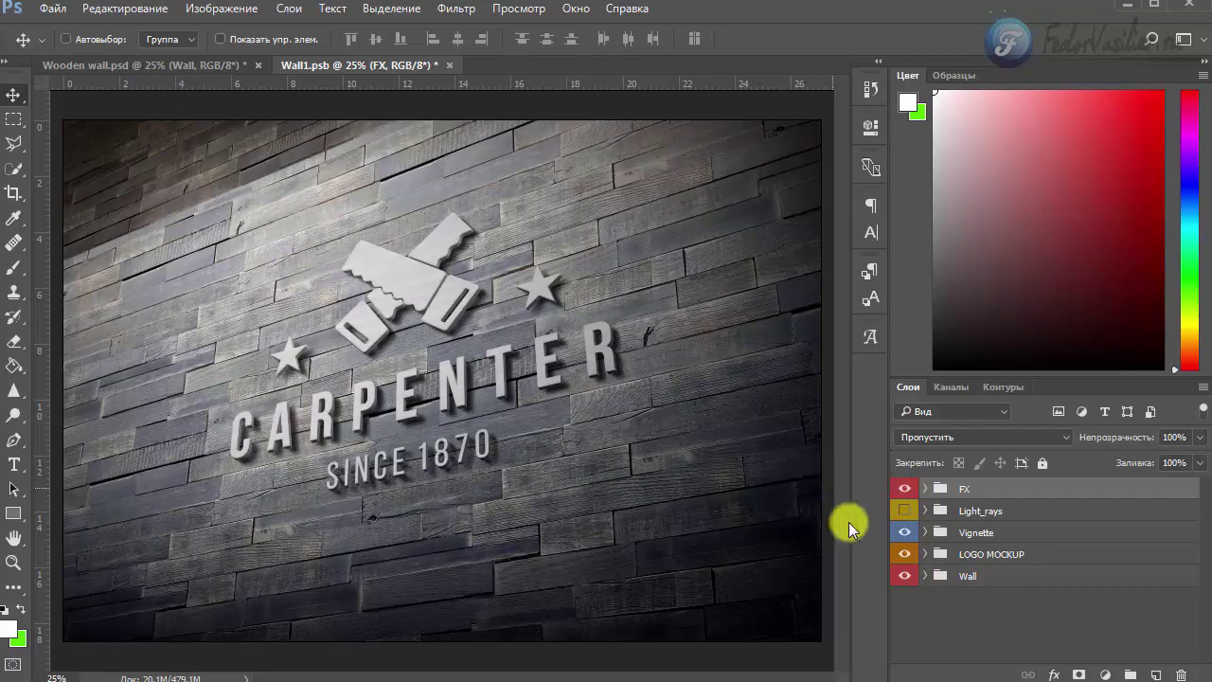
left_click(904, 513)
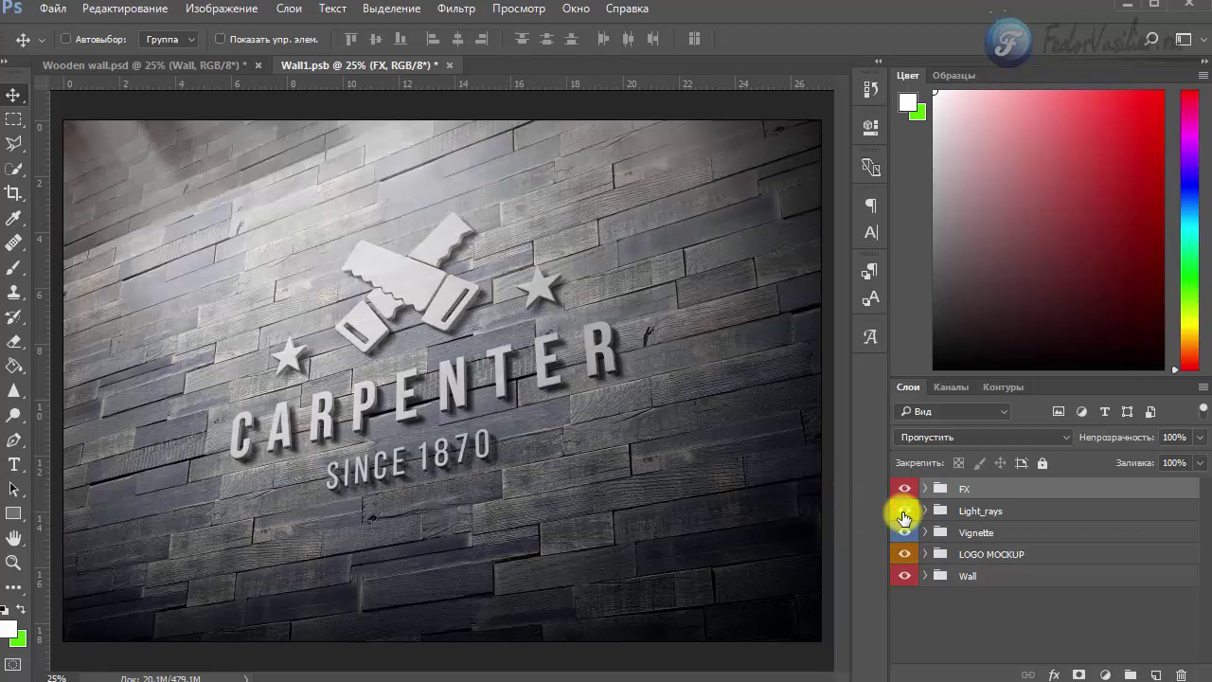
left_click(904, 511)
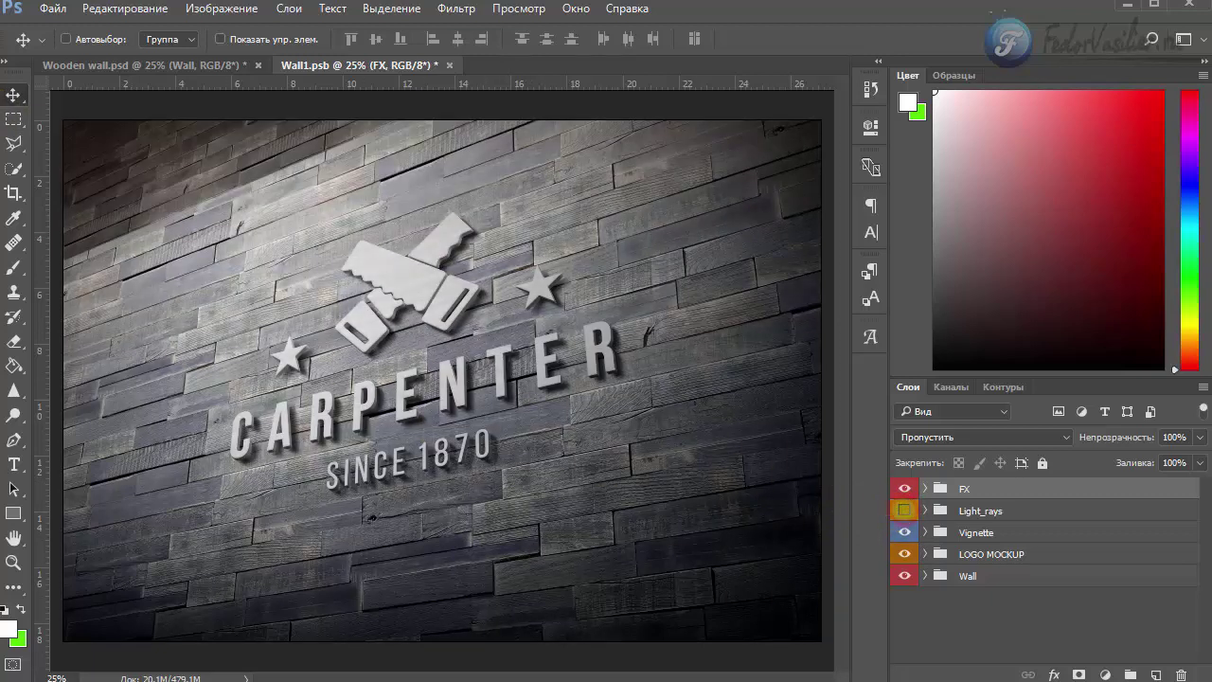
left_click(906, 513)
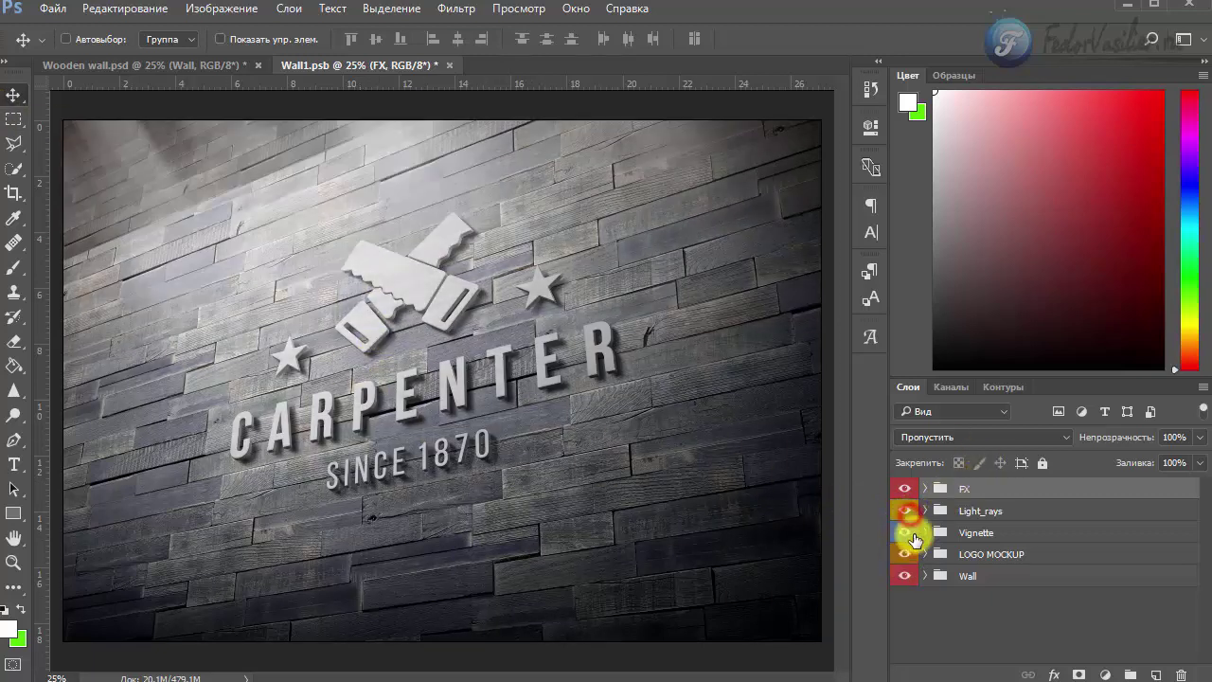
left_click(909, 534)
left_click(909, 534)
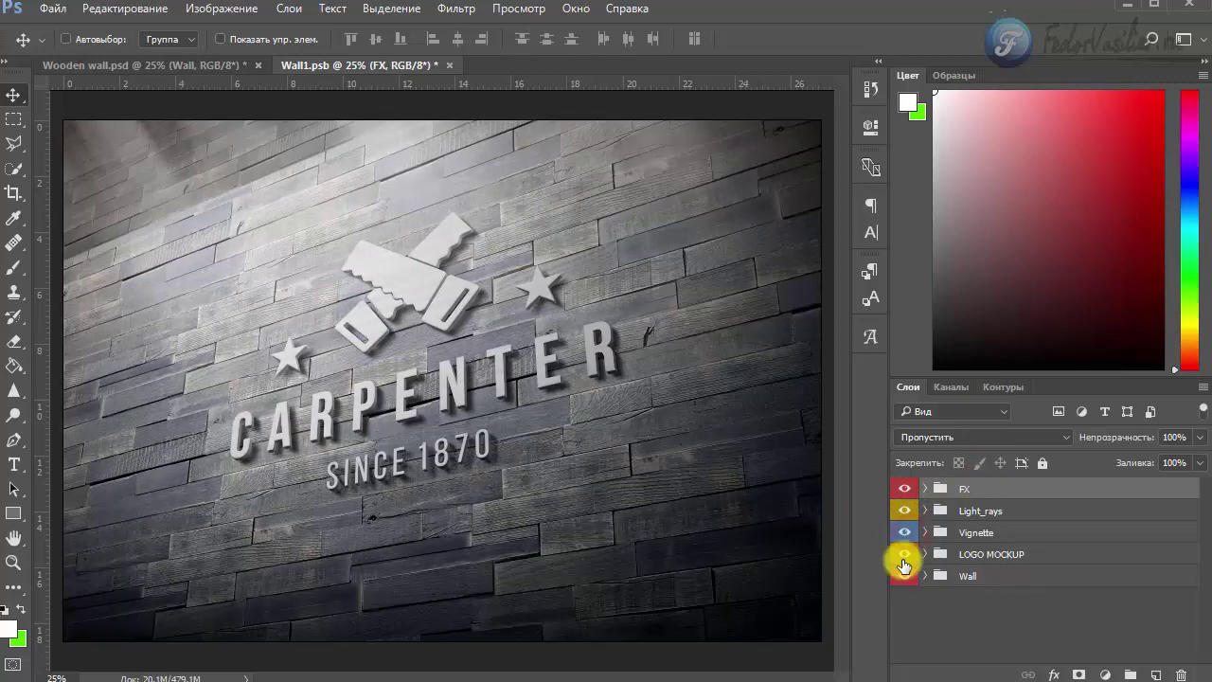
Toggle the LOGO MOCKUP and Wall groups off and on to examine what each contributes to the mockup
left_click(904, 556)
left_click(904, 555)
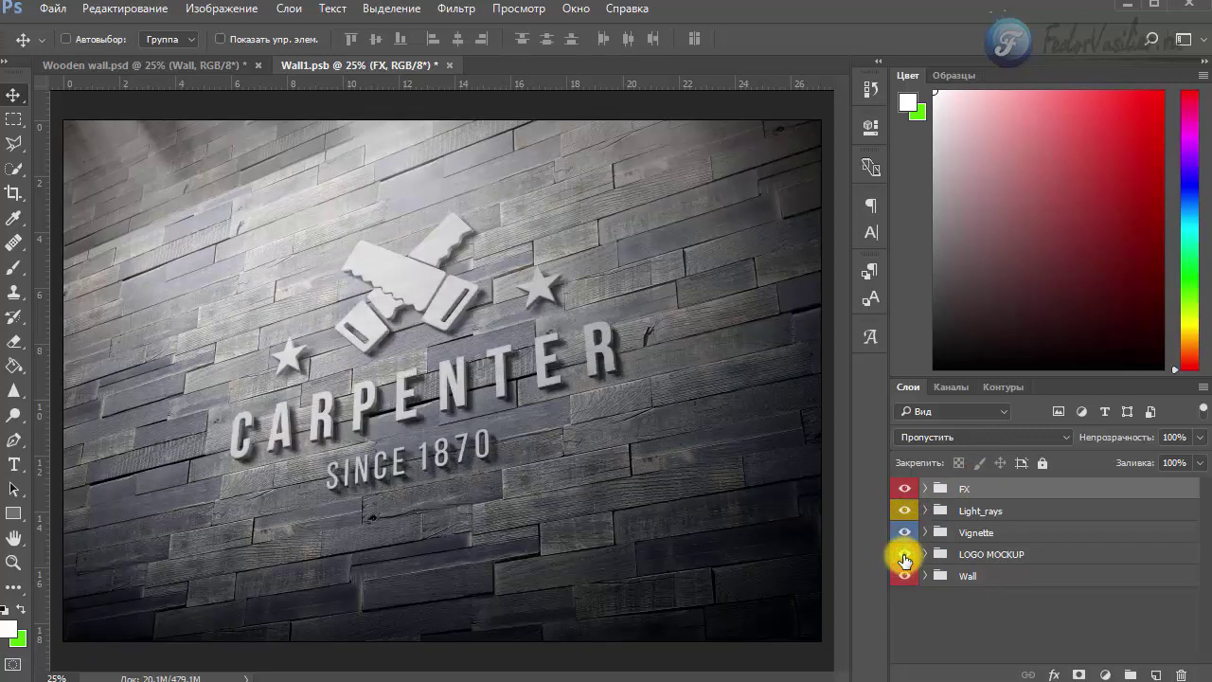
left_click(902, 553)
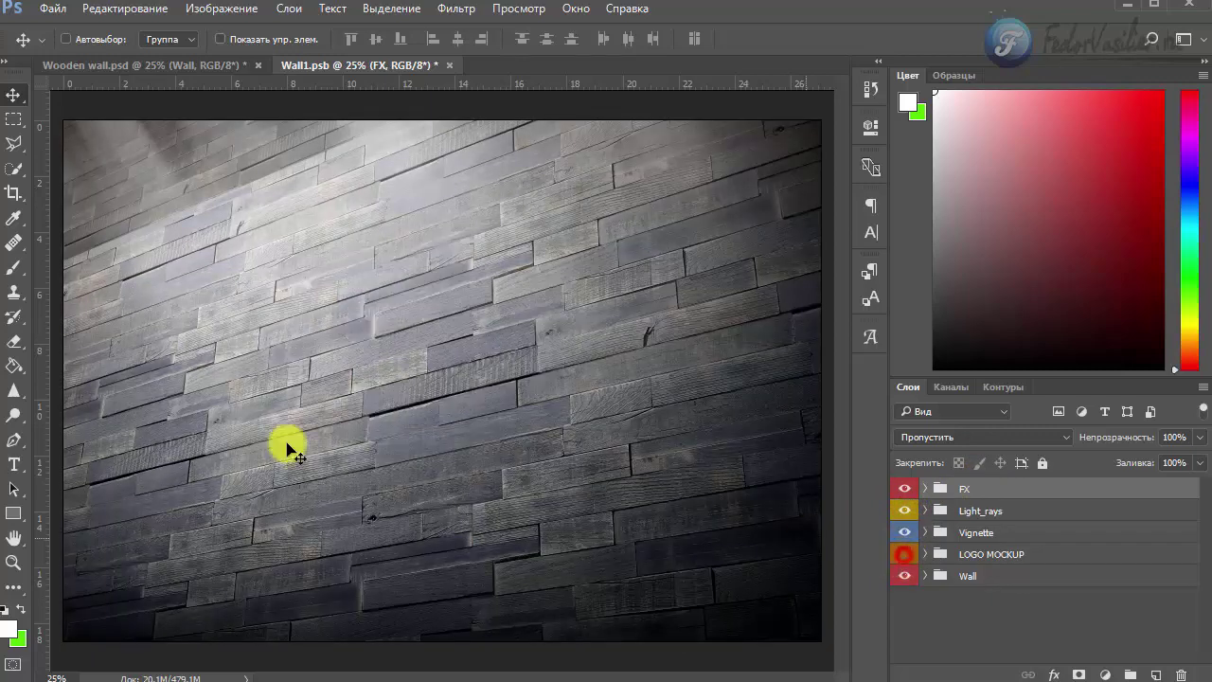
left_click(952, 555)
left_click(900, 555)
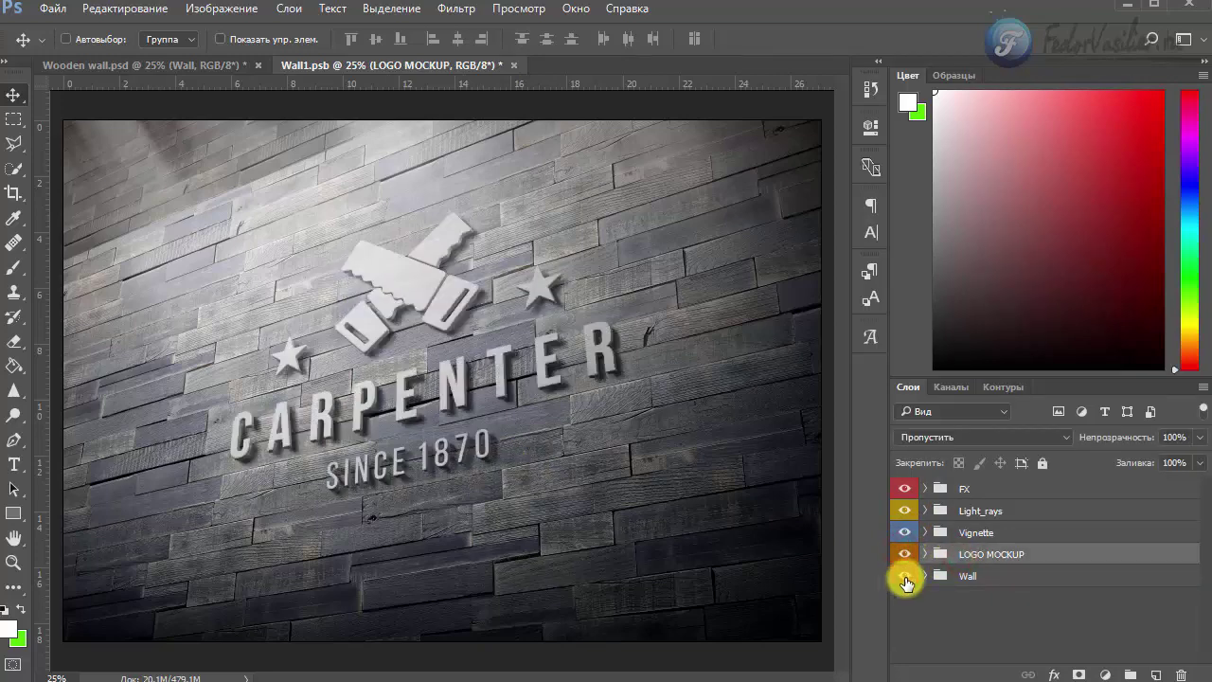
left_click(904, 577)
left_click(906, 578)
left_click(917, 575)
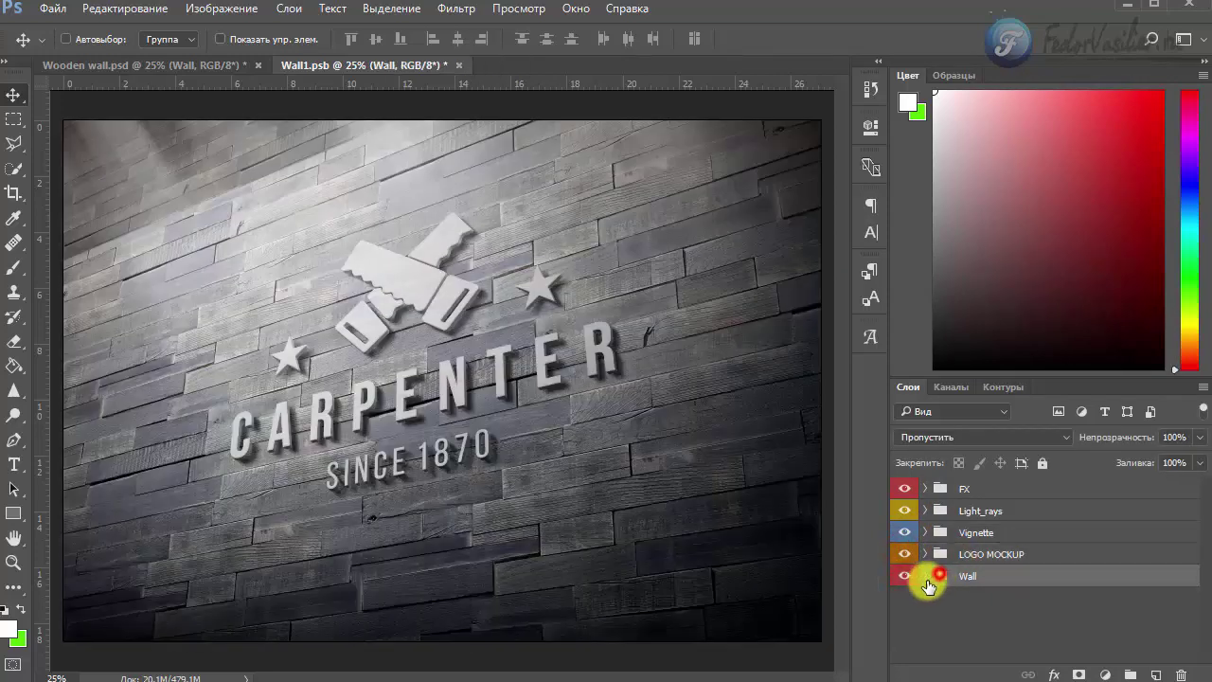
left_click(903, 555)
left_click(902, 555)
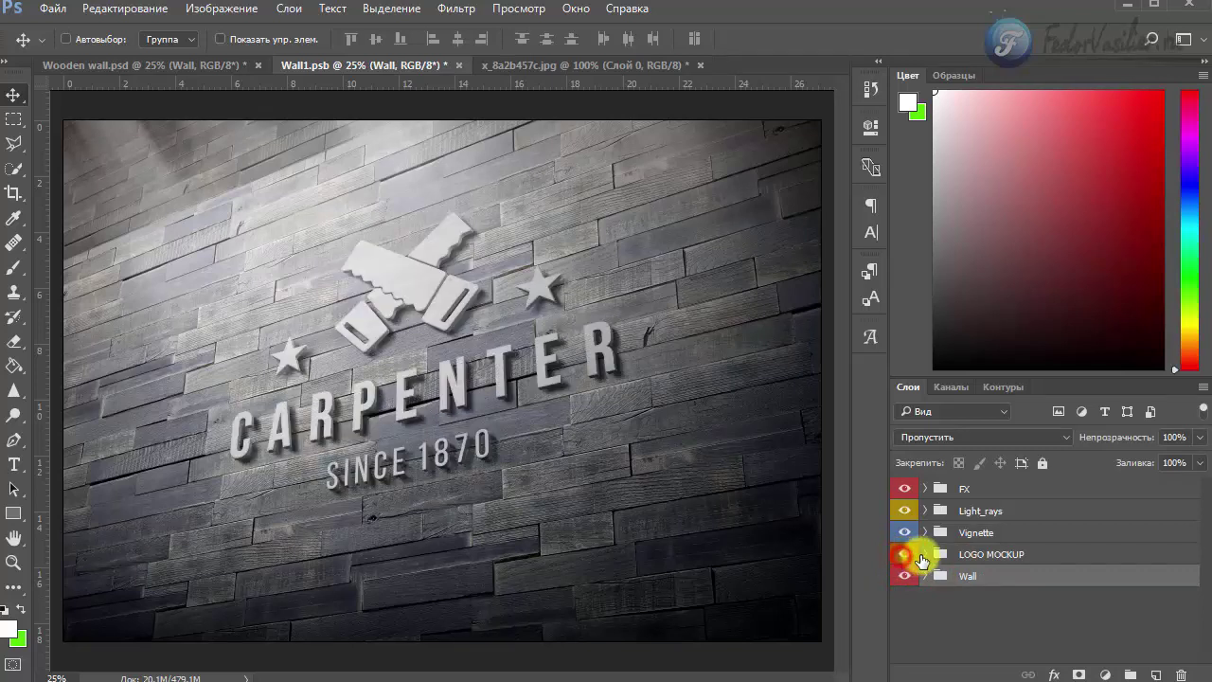
Expand the LOGO MOCKUP group, select its LOGO / TEXT HERE layer and preview that layer shown and hidden
left_click(925, 554)
scroll(954, 587, "down", 2)
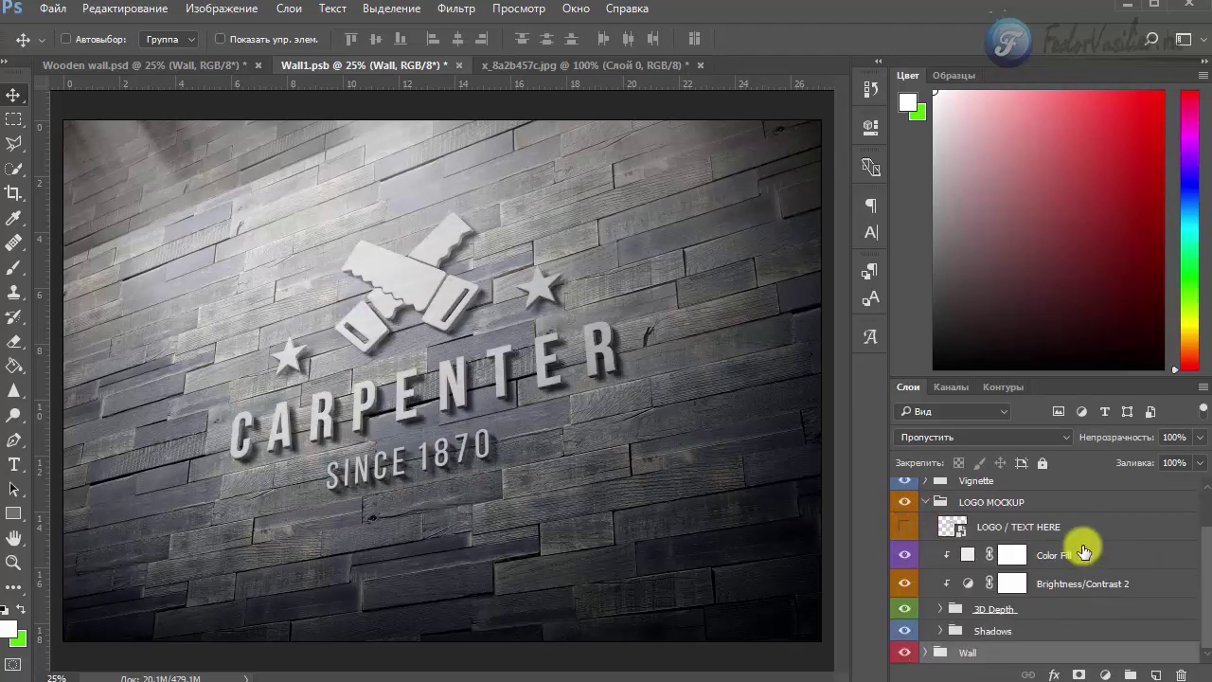
left_click(996, 527)
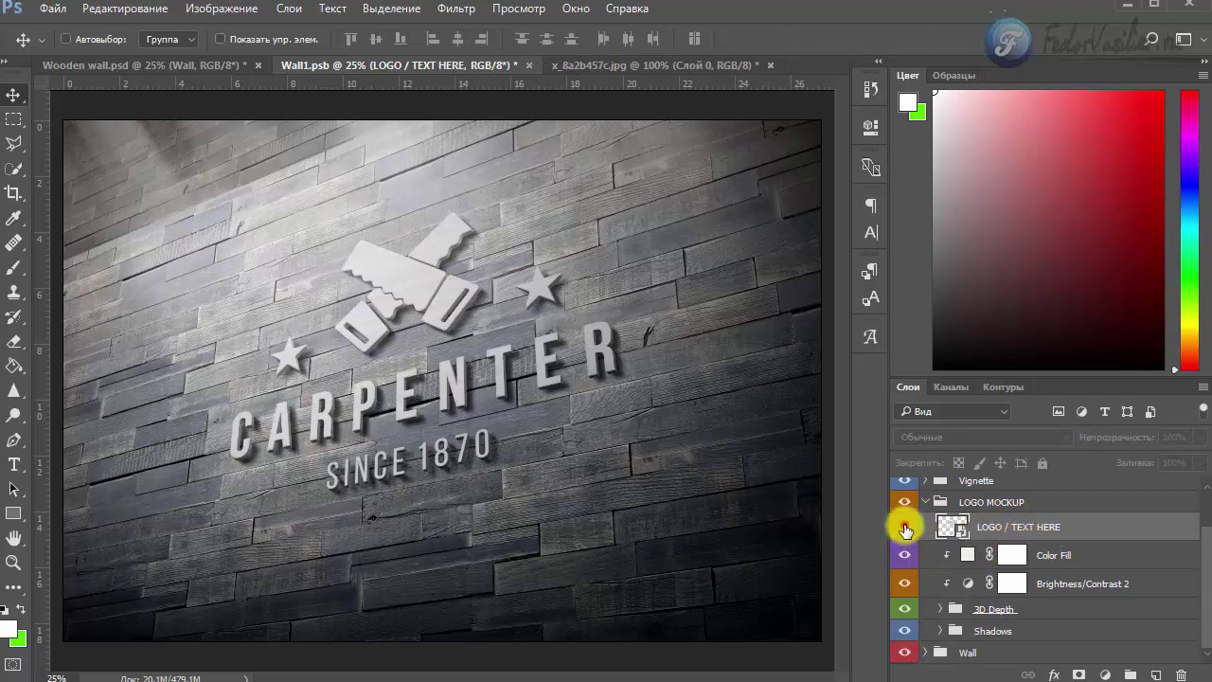
left_click(905, 529)
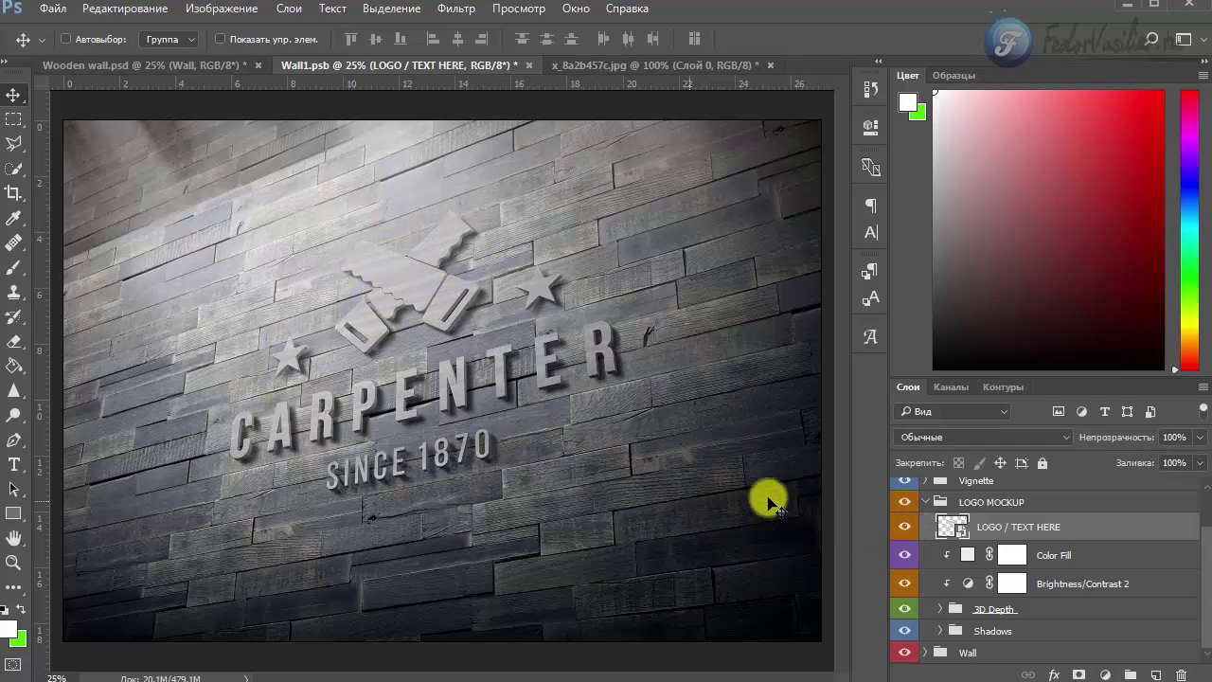
left_click(905, 527)
scroll(947, 563, "up", 1)
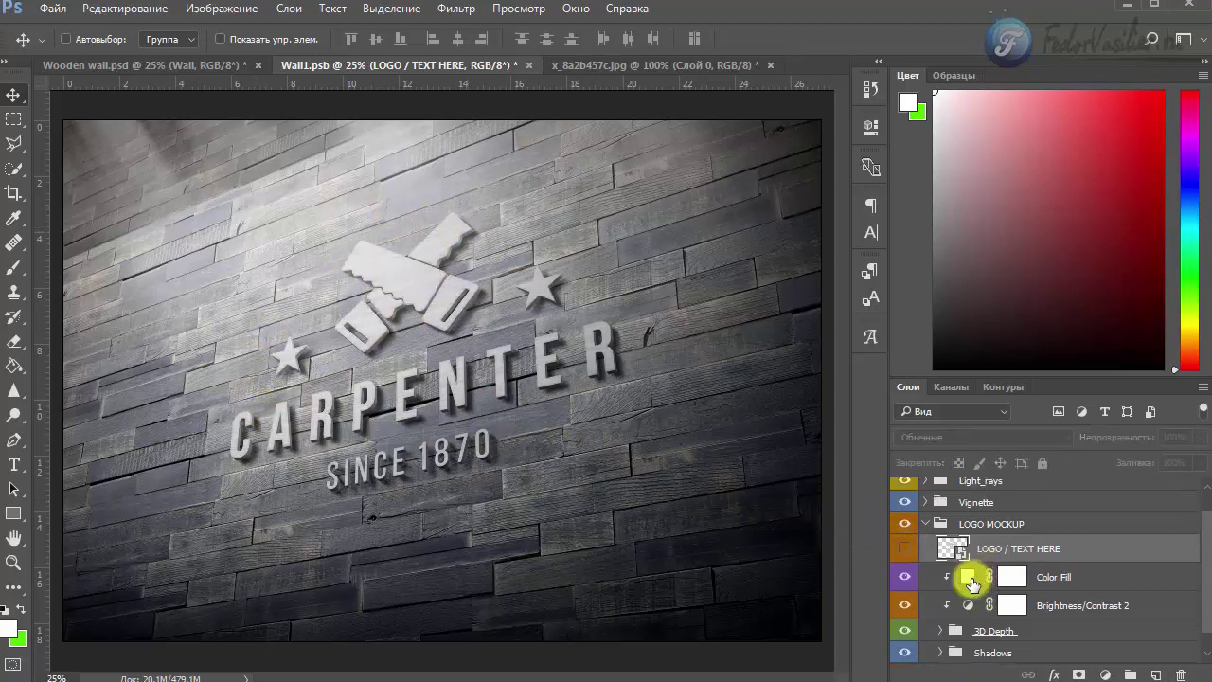
scroll(946, 549, "up", 1)
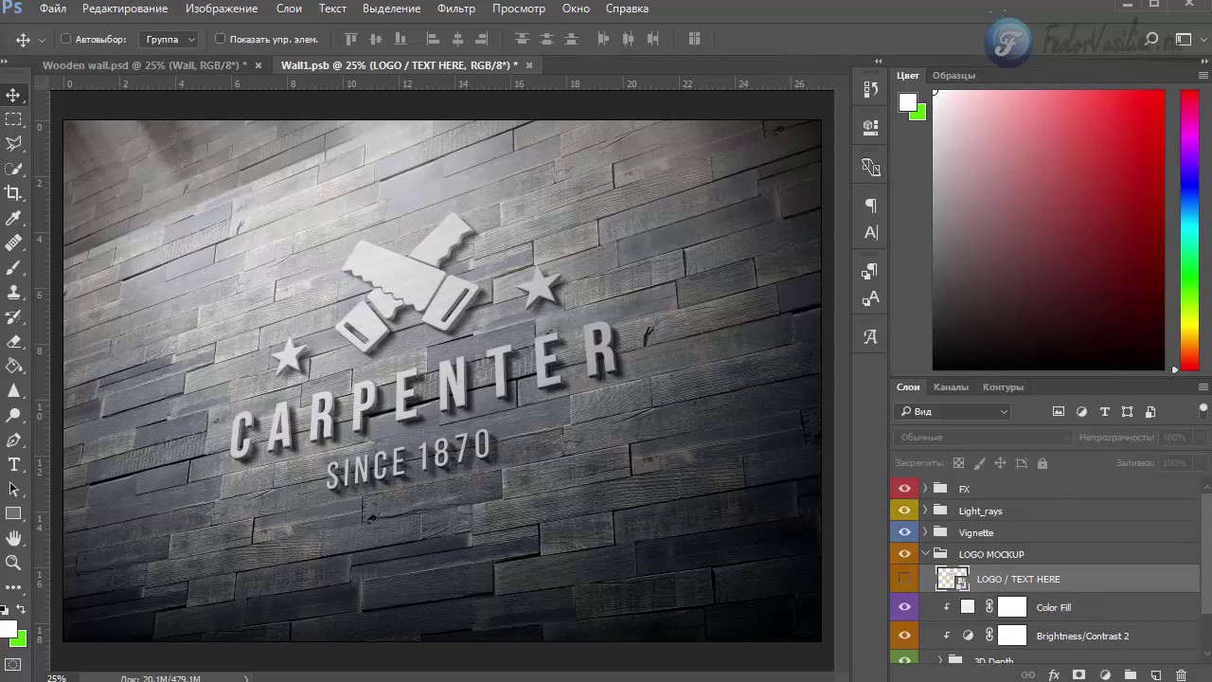
Open the contents of the LOGO / TEXT HERE smart object and preview its Texture layer hidden and shown
double_click(954, 581)
left_click(501, 392)
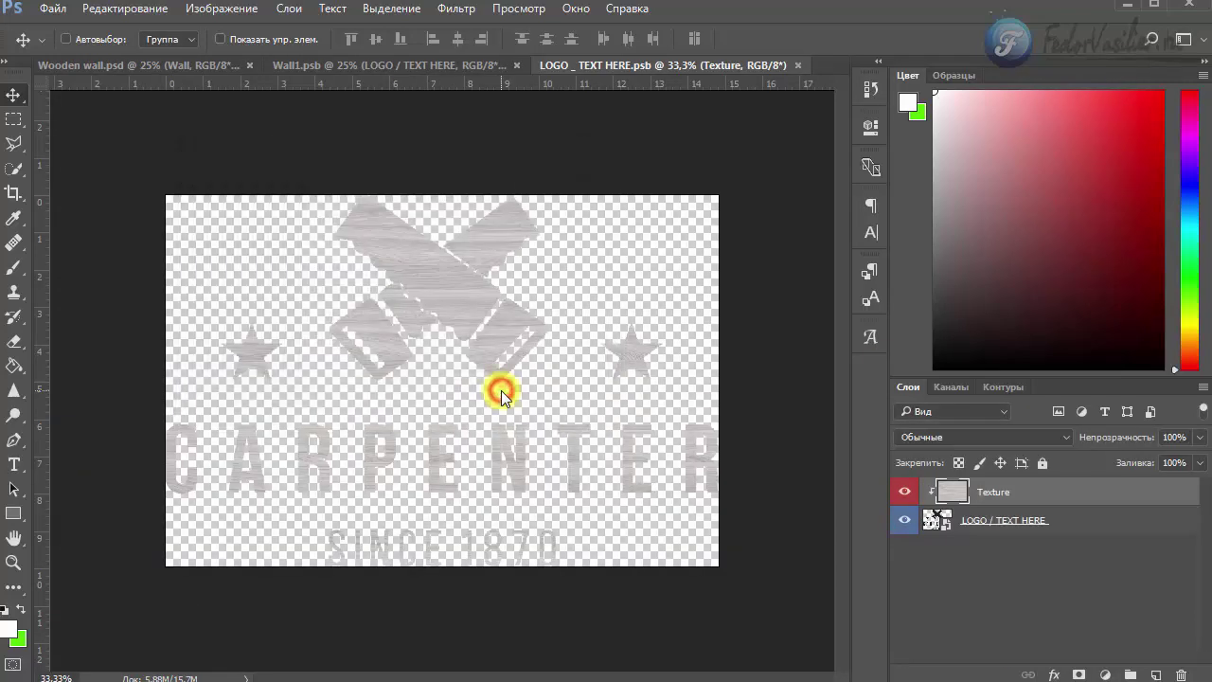
left_click(906, 491)
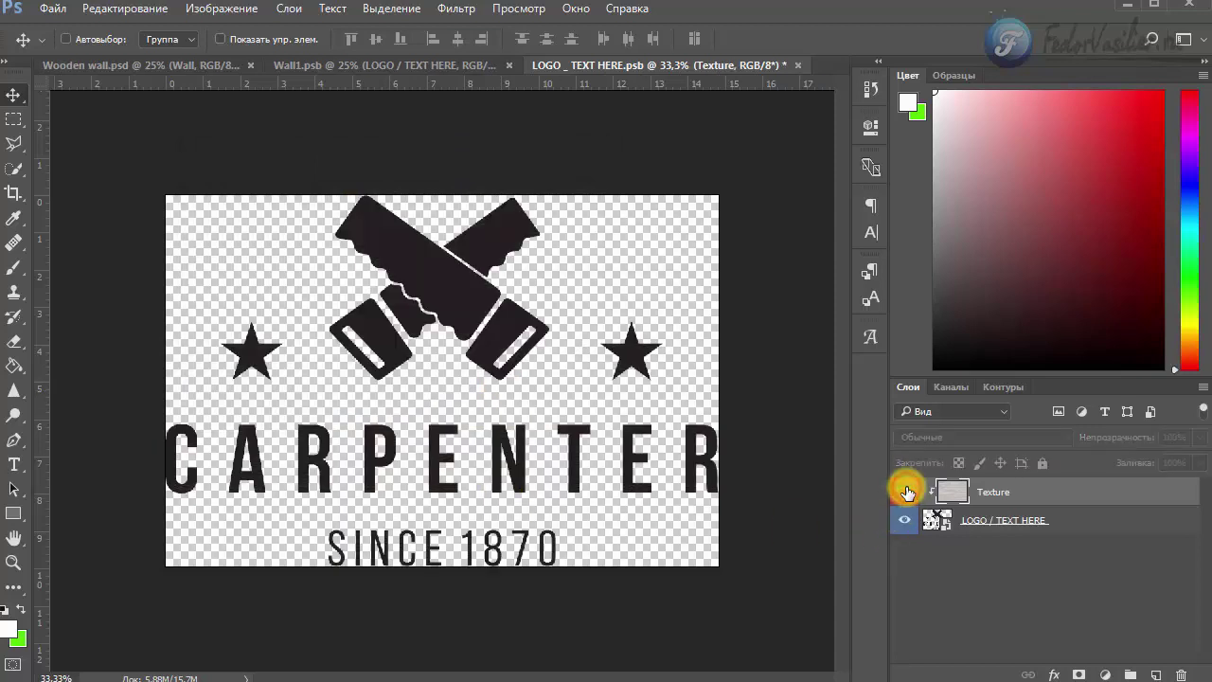
left_click(906, 492)
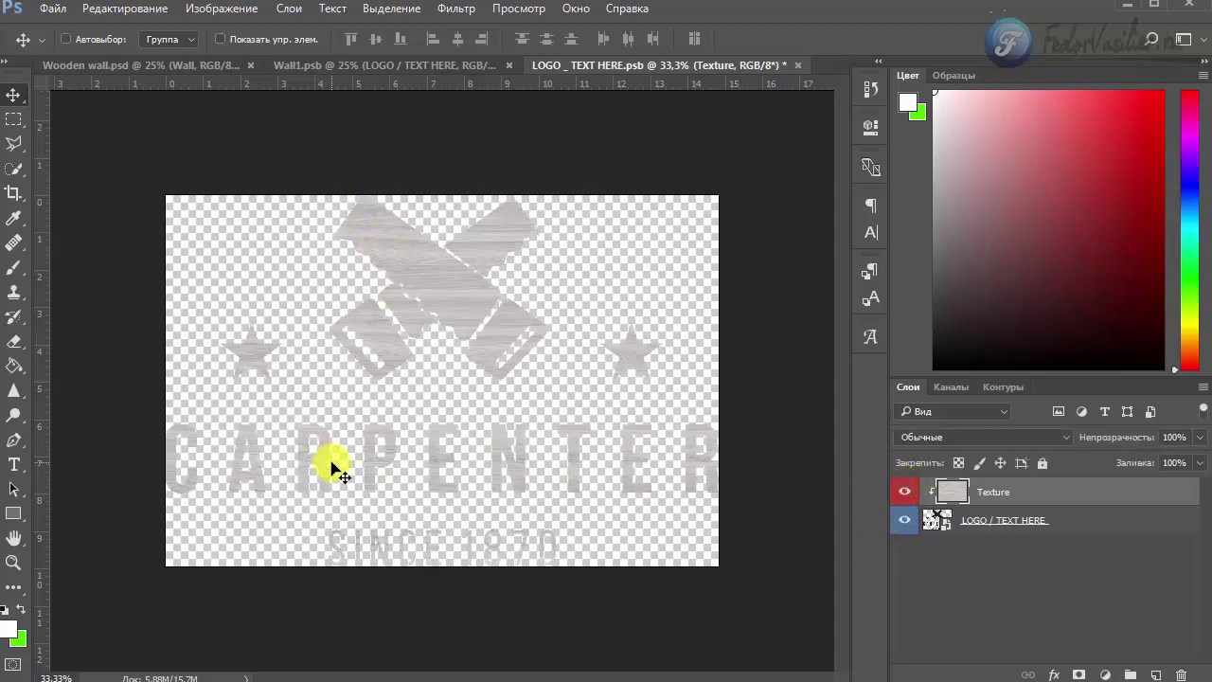
Examine the LOGO / TEXT HERE layer by toggling it, and leave both it and the Texture layer hidden
left_click(1077, 524)
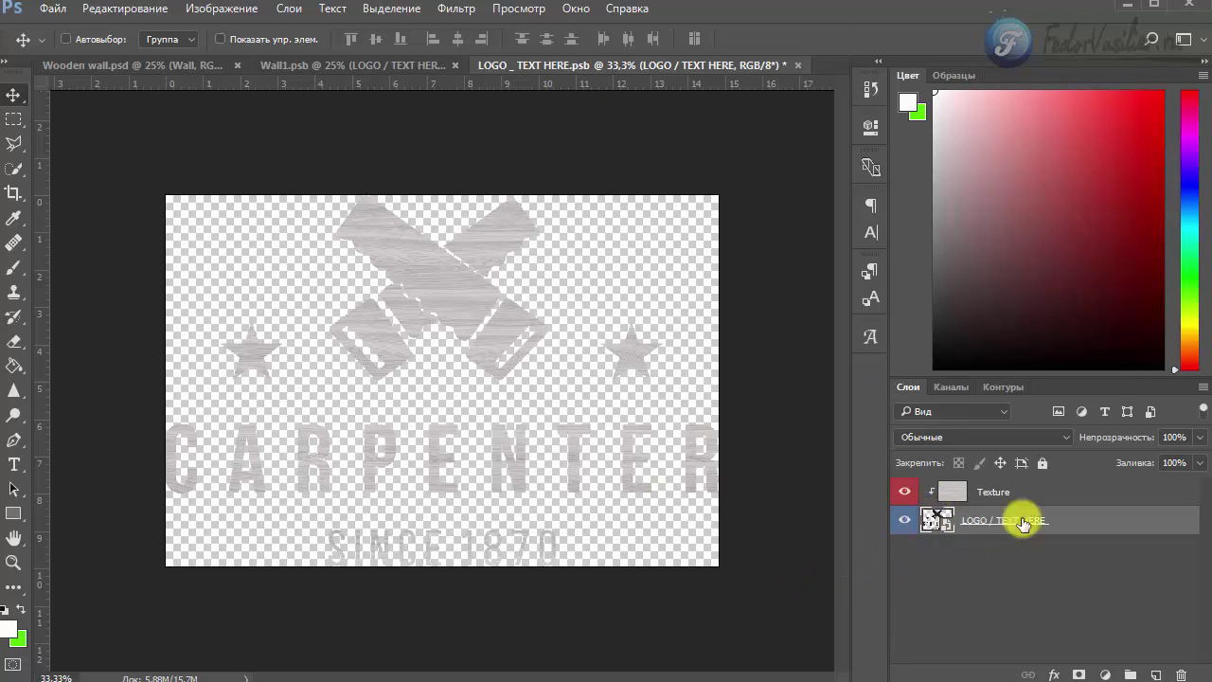
left_click(900, 521)
left_click(900, 521)
left_click(904, 491)
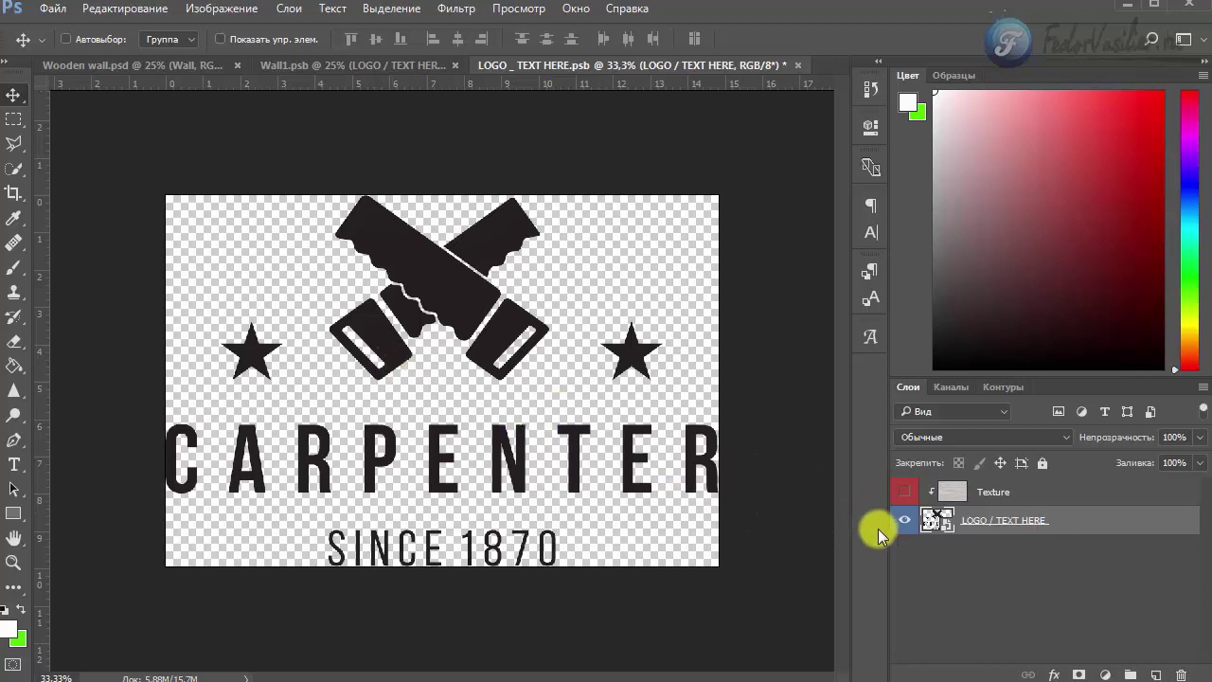
left_click(905, 519)
left_click(904, 520)
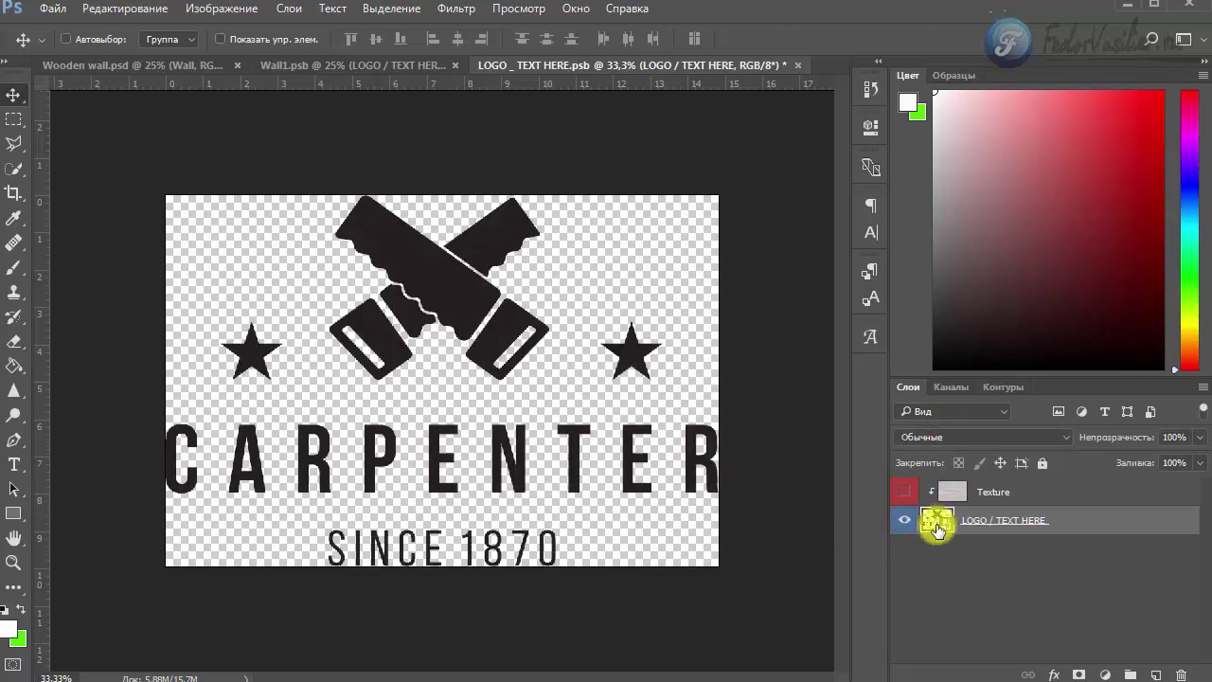
left_click(902, 518)
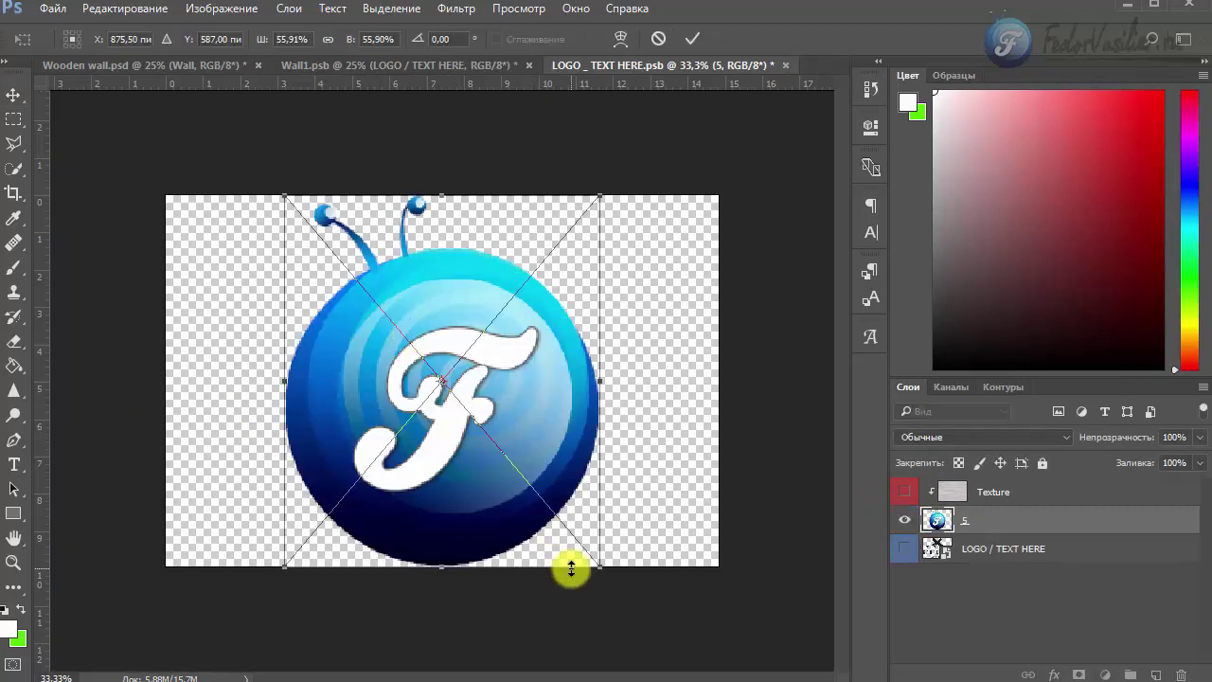
Scale the placed round F logo down to a little over half its fitted size and centre it horizontally in the upper canvas
left_click_drag(603, 566, 468, 401)
left_click_drag(386, 389, 442, 378)
key("Return")
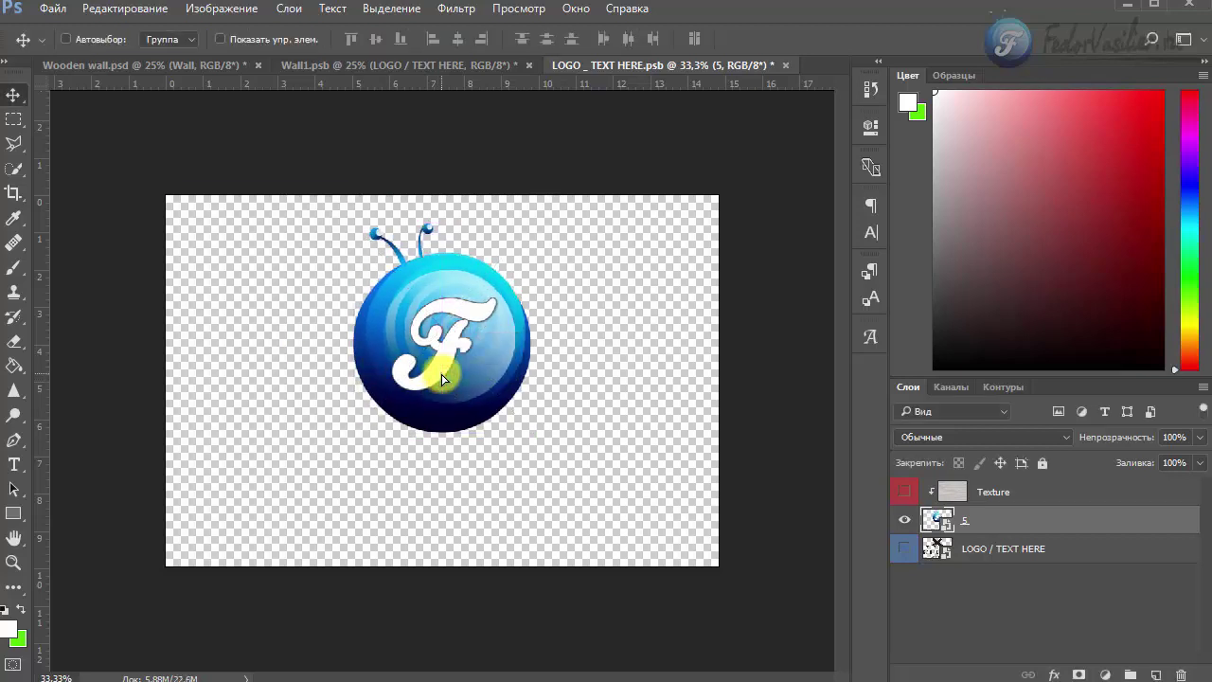
Preview the Texture layer shown and hidden over the round F logo on layer 5
left_click(979, 518)
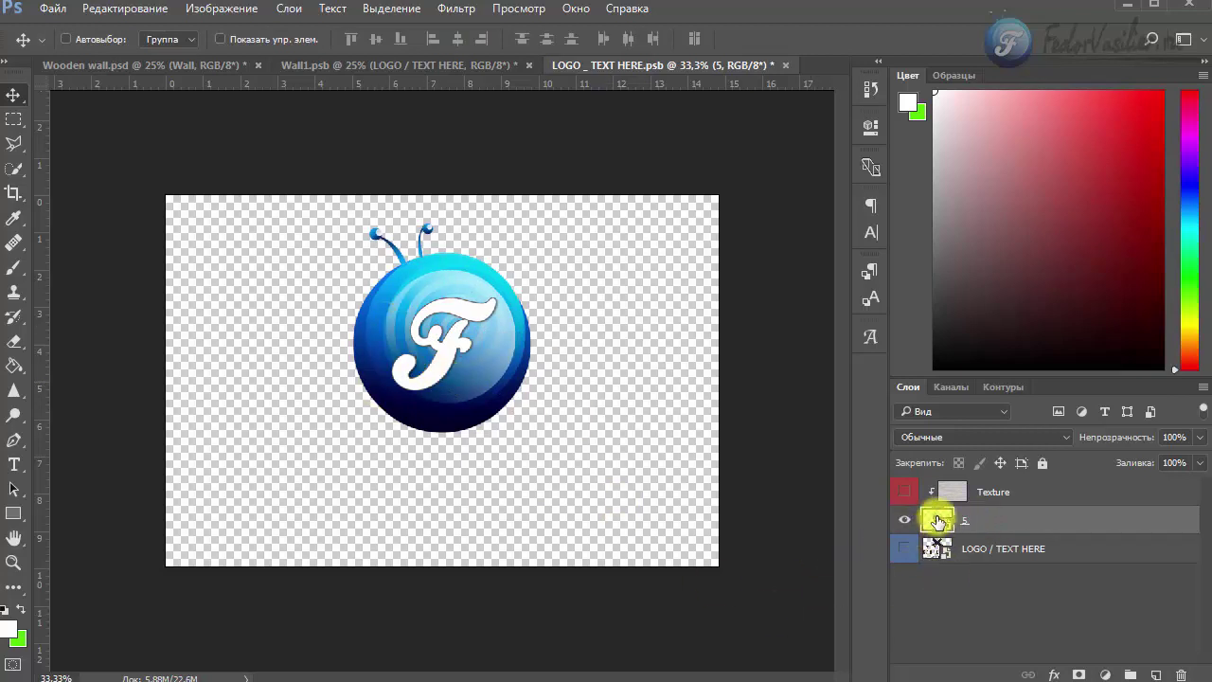
left_click(956, 493)
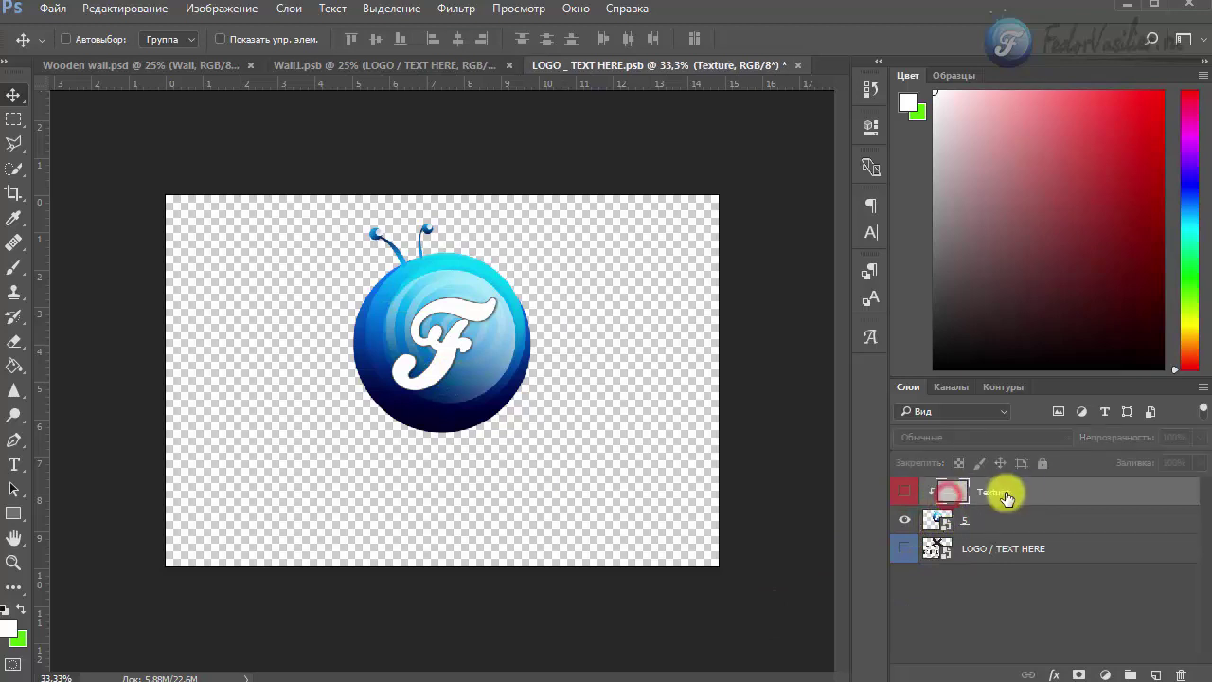
left_click(901, 494)
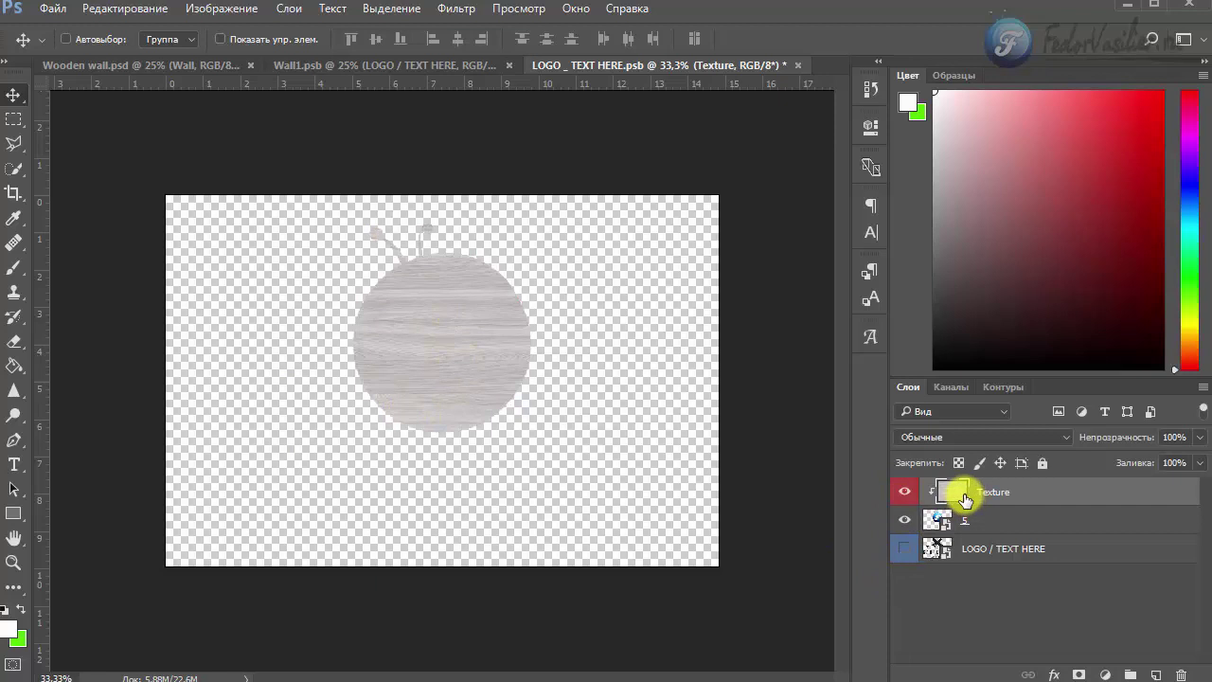
left_click(906, 496)
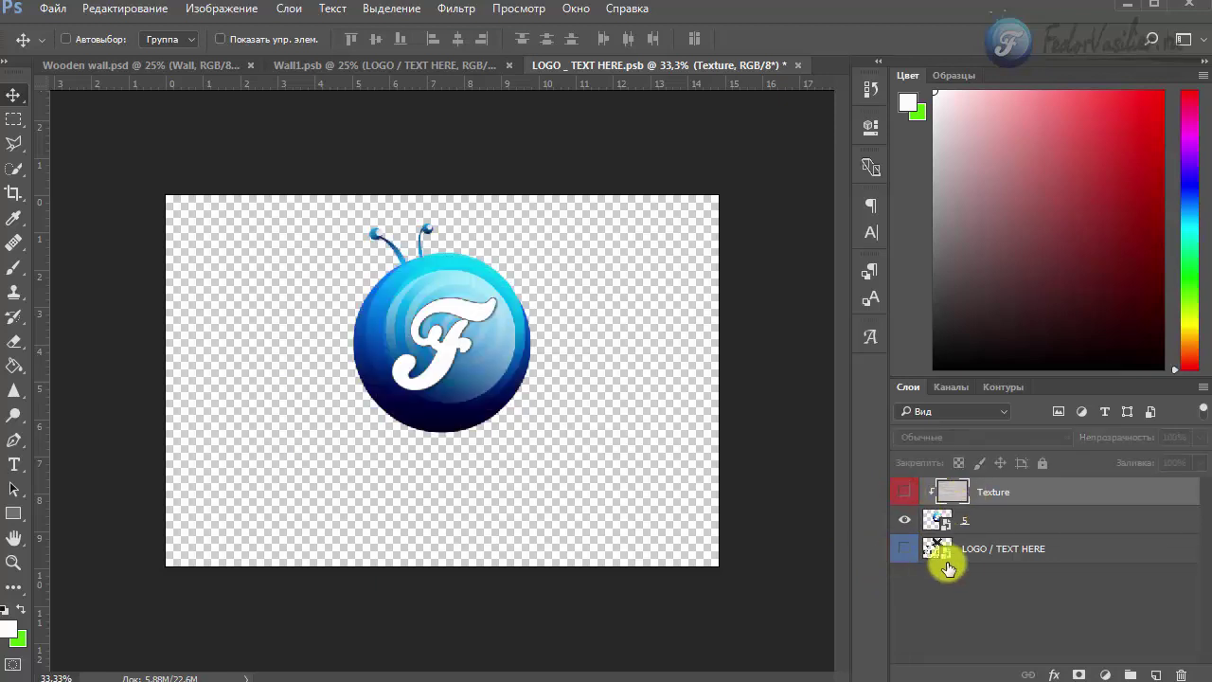
Save LOGO _ TEXT HERE.psb and switch to Wall1.psb to update the logo on the wall
left_click(51, 10)
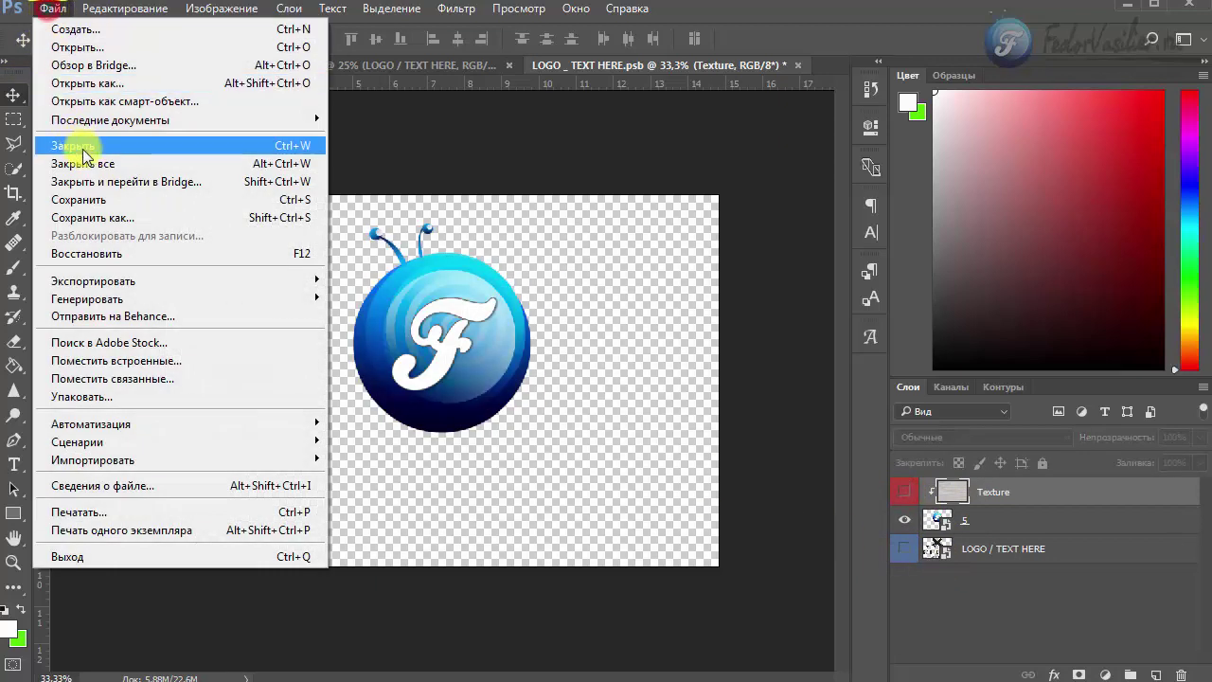
left_click(95, 200)
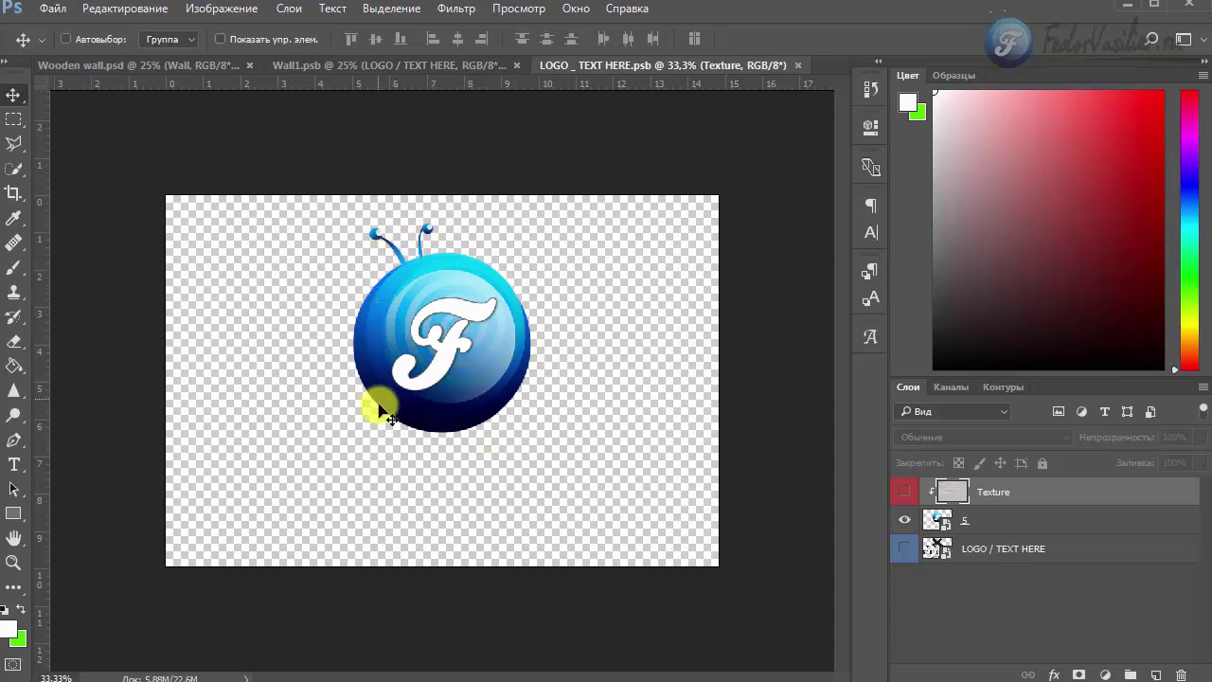
left_click(376, 66)
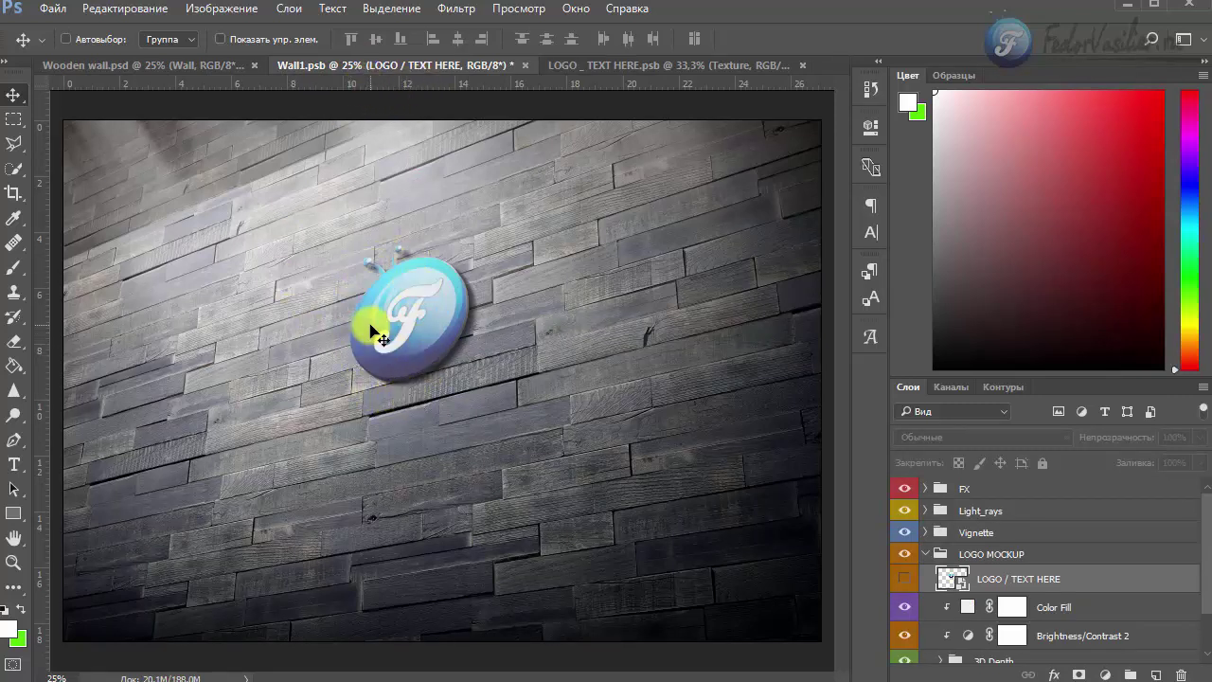
Preview the LOGO / TEXT HERE layer shown and hidden in Wall1.psb, leave it hidden and save the document
left_click(900, 579)
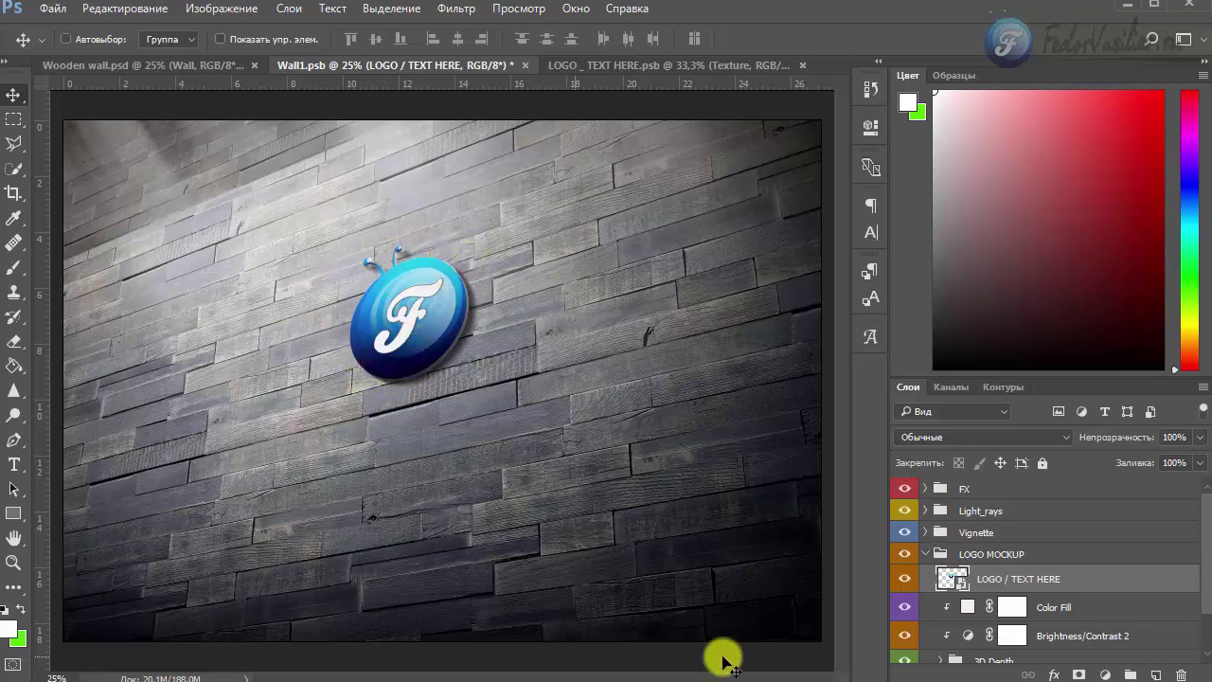
left_click(905, 579)
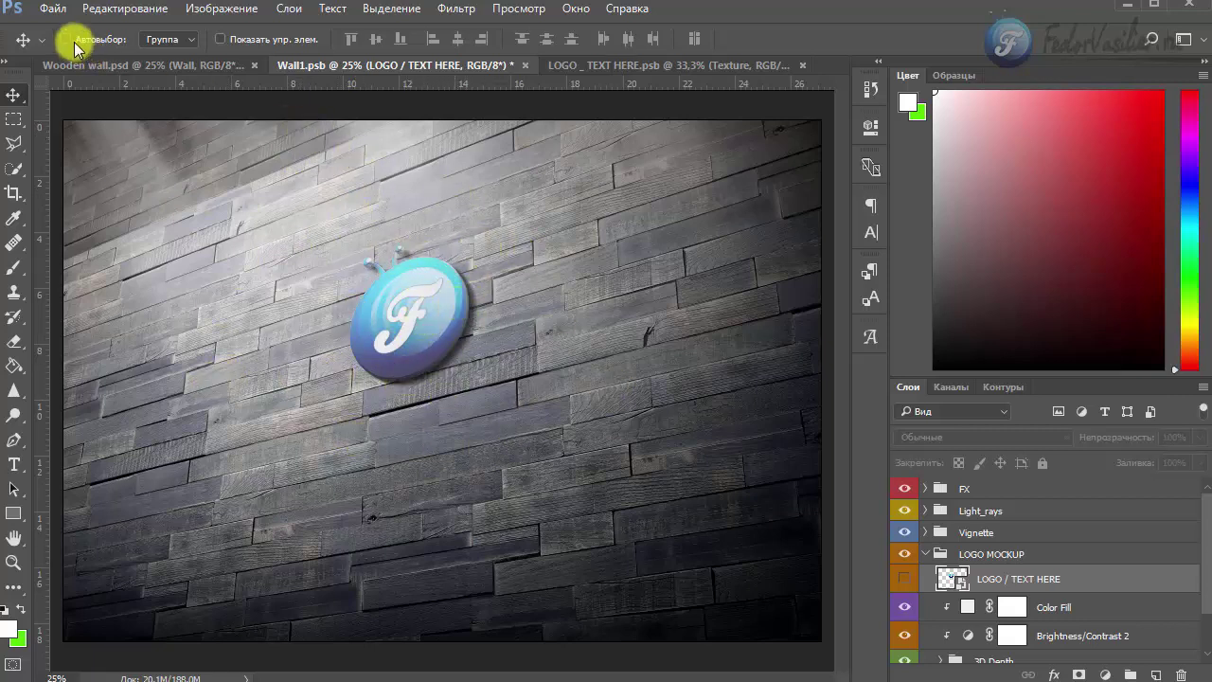
left_click(53, 9)
left_click(88, 201)
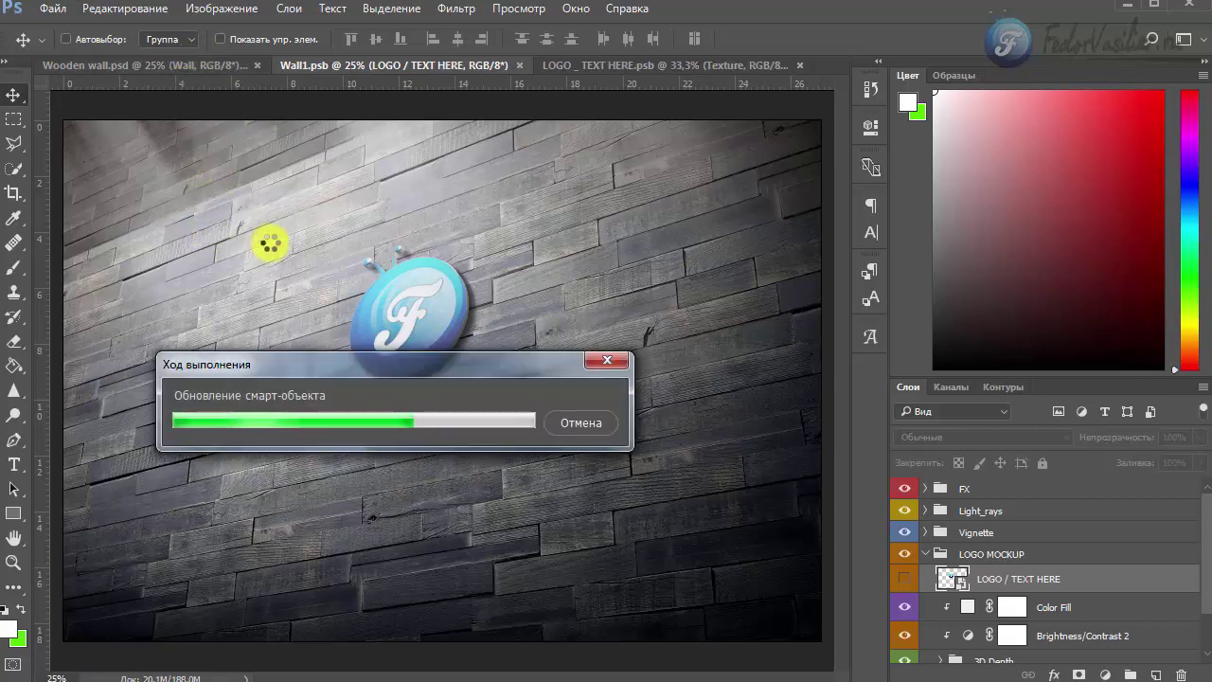
Compare the logo's appearance in Wooden wall.psd and Wall1.psb by alternating between the two documents
left_click(217, 65)
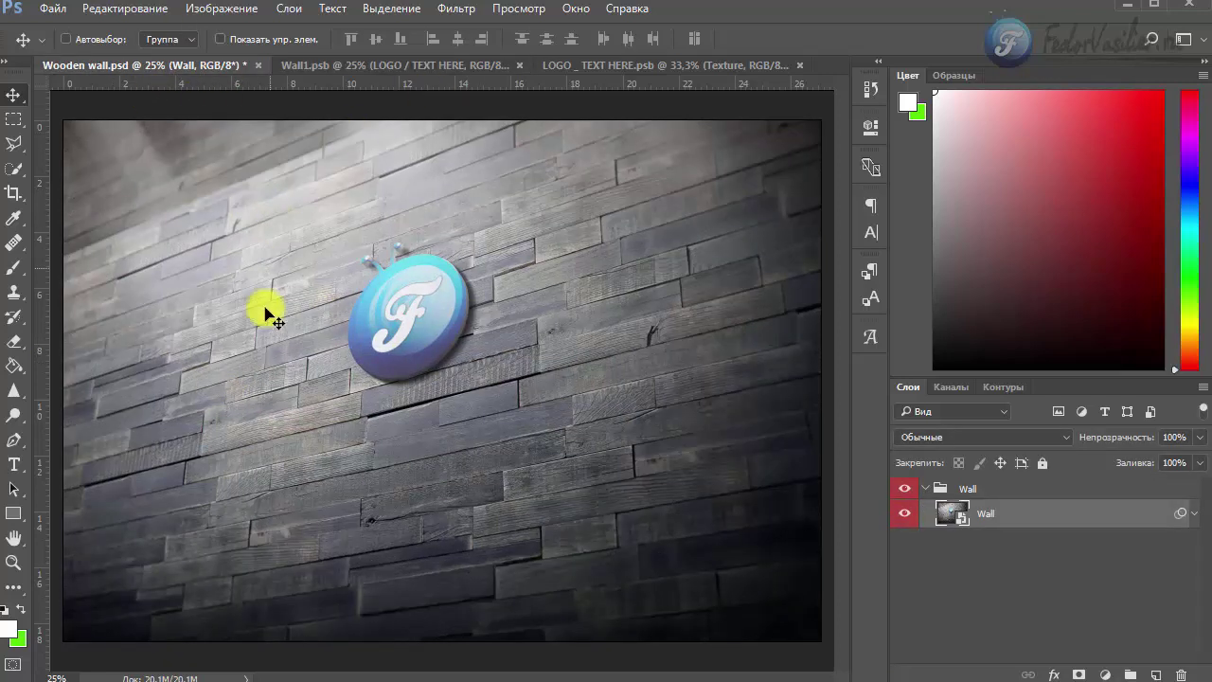
left_click(306, 67)
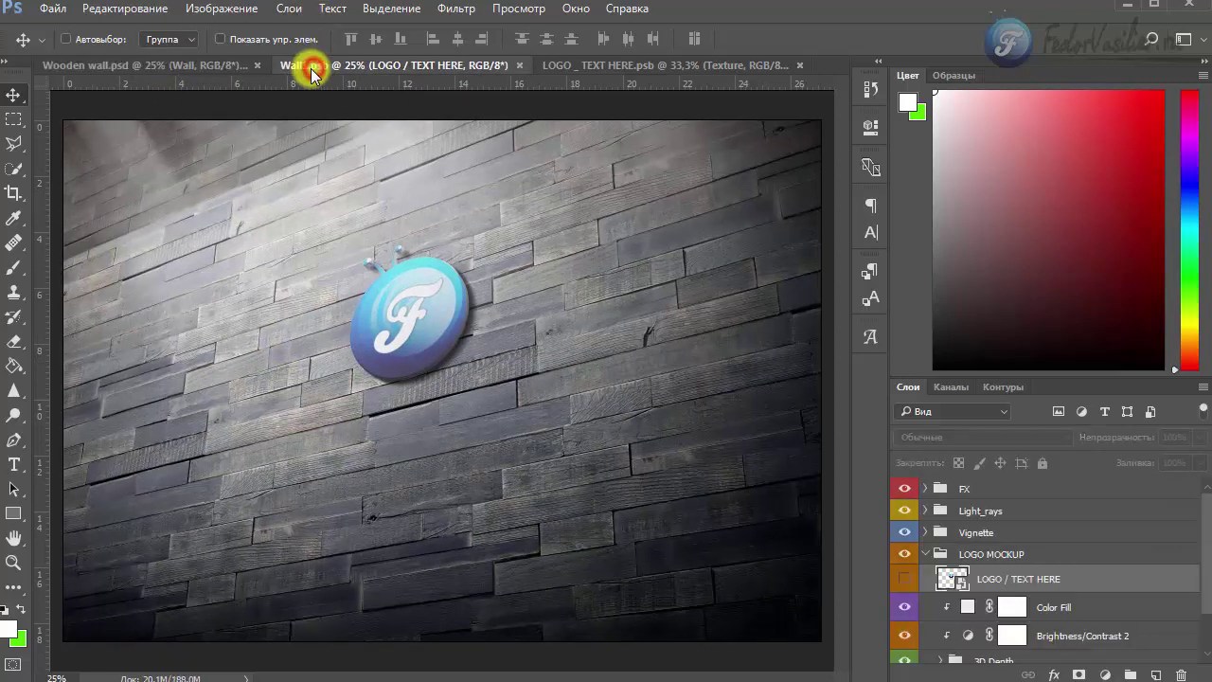
left_click(204, 66)
left_click(297, 65)
left_click(204, 65)
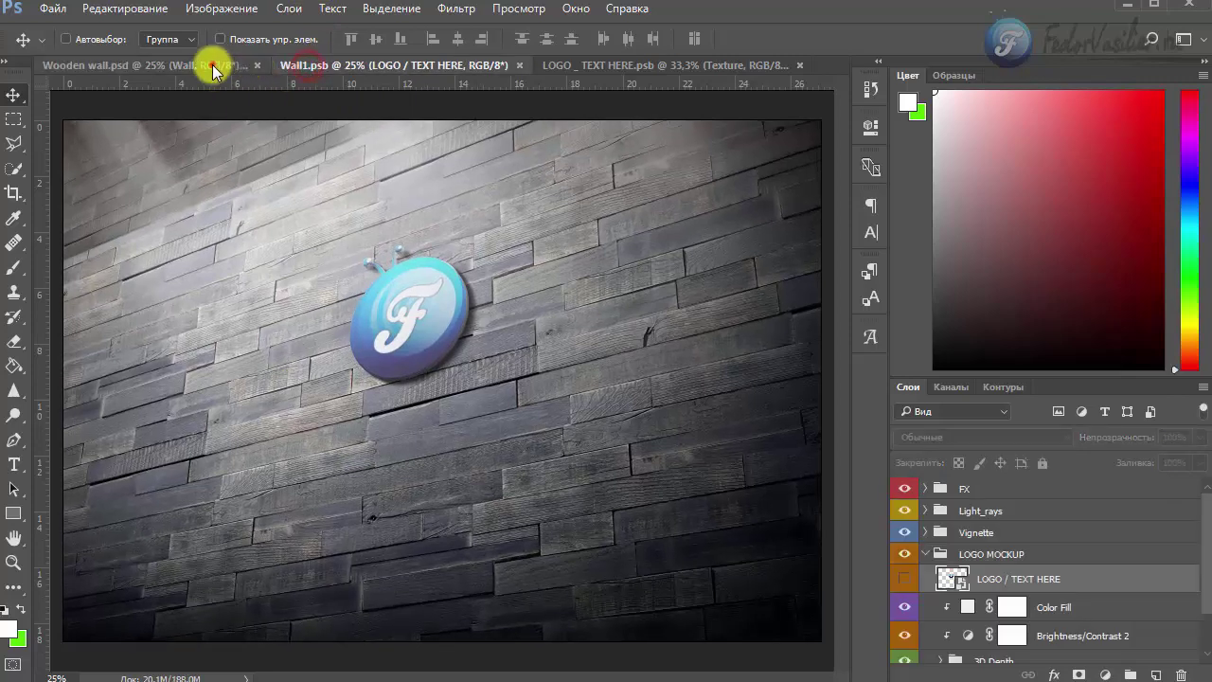
left_click(296, 66)
left_click(213, 66)
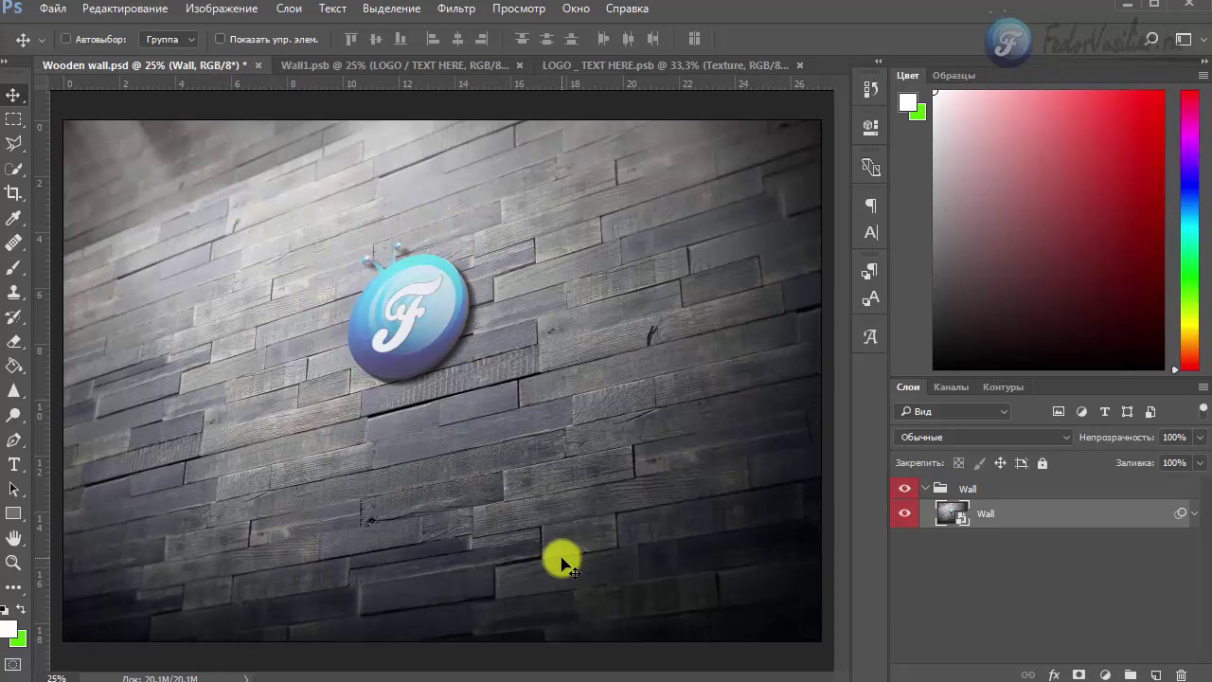
Add white text with a first name in Cyrillic capitals to LOGO _ TEXT HERE.psb and move its layer beneath layer 5
left_click(576, 65)
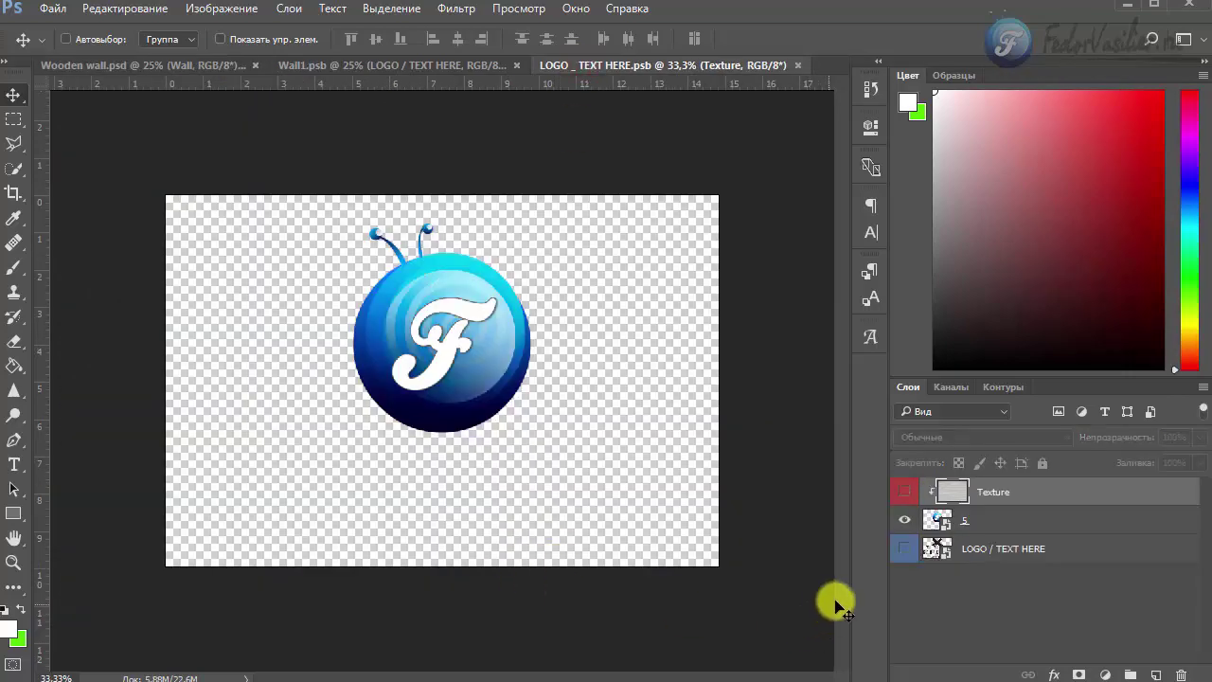
left_click(934, 524)
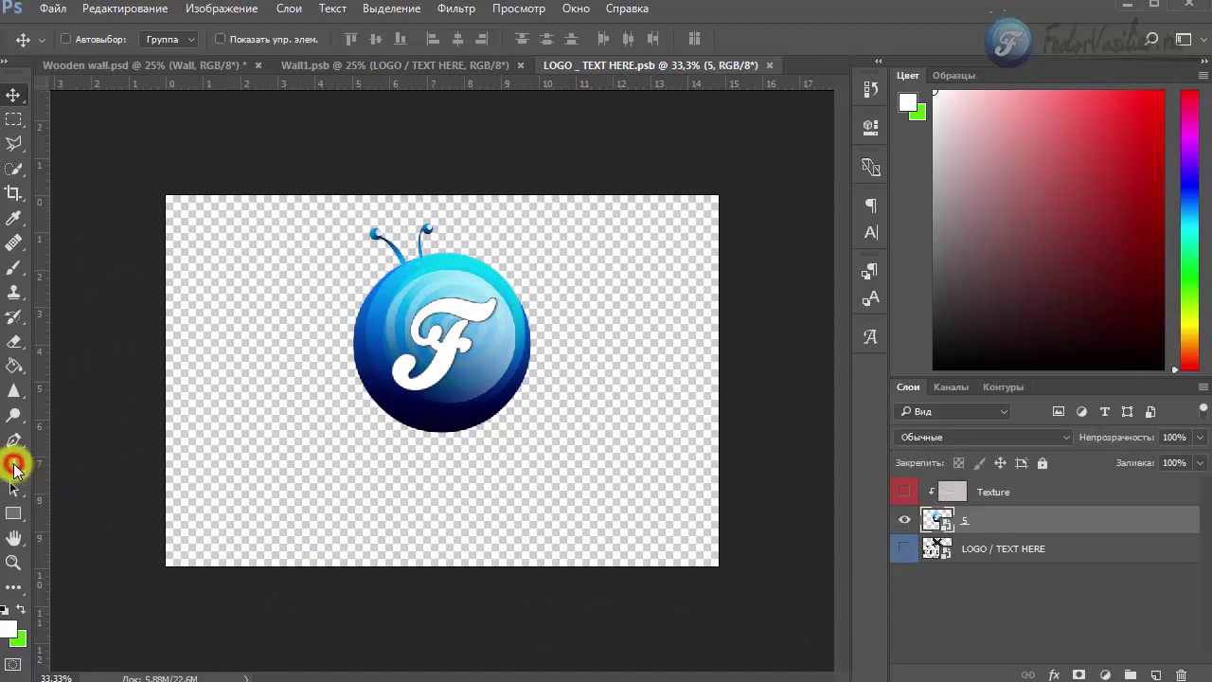
left_click(12, 468)
left_click(287, 513)
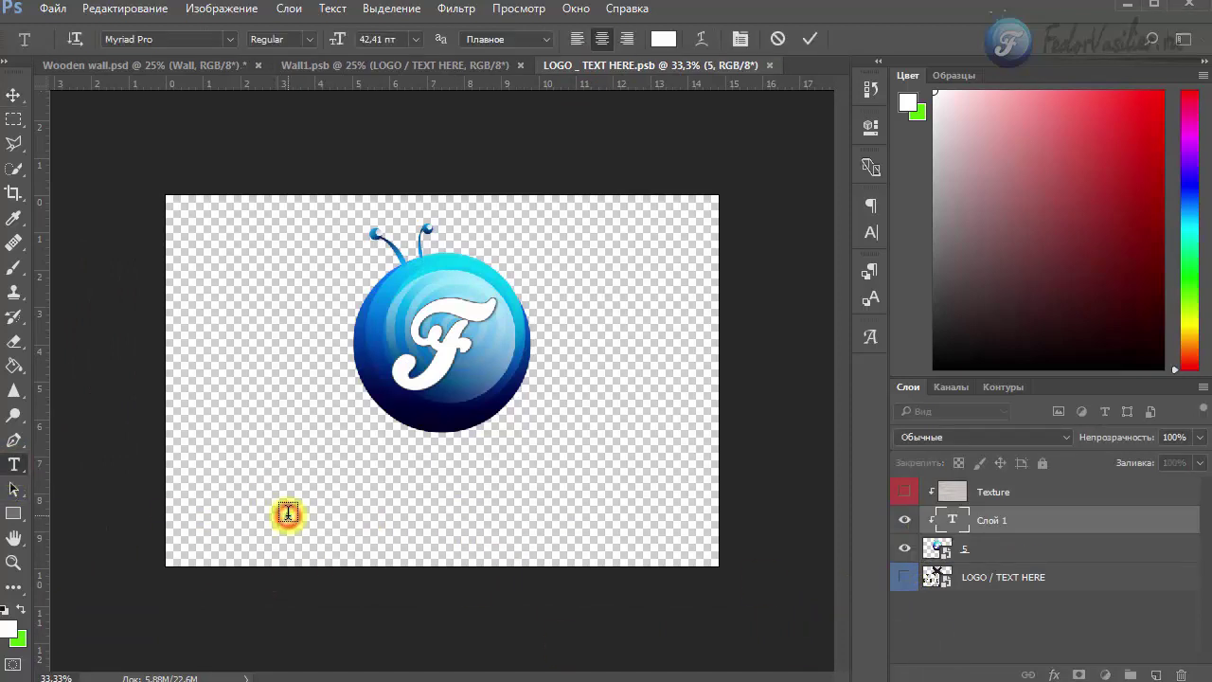
type("ФЕДОР")
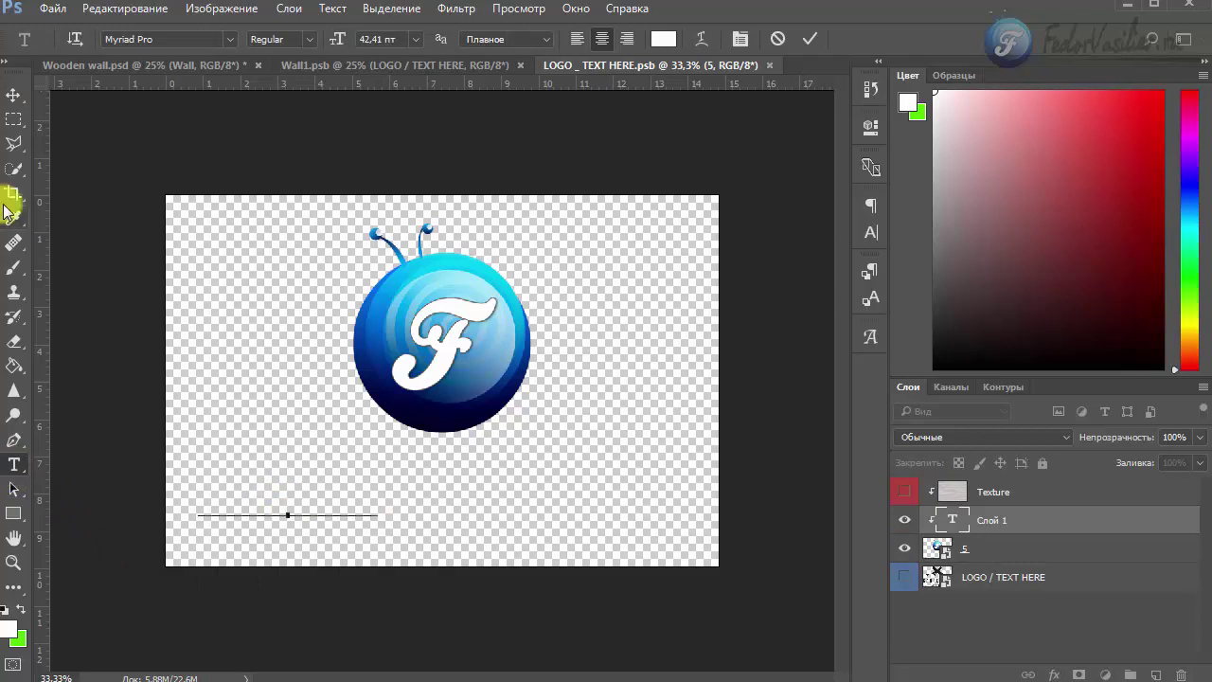
left_click(13, 94)
left_click_drag(950, 536, 973, 566)
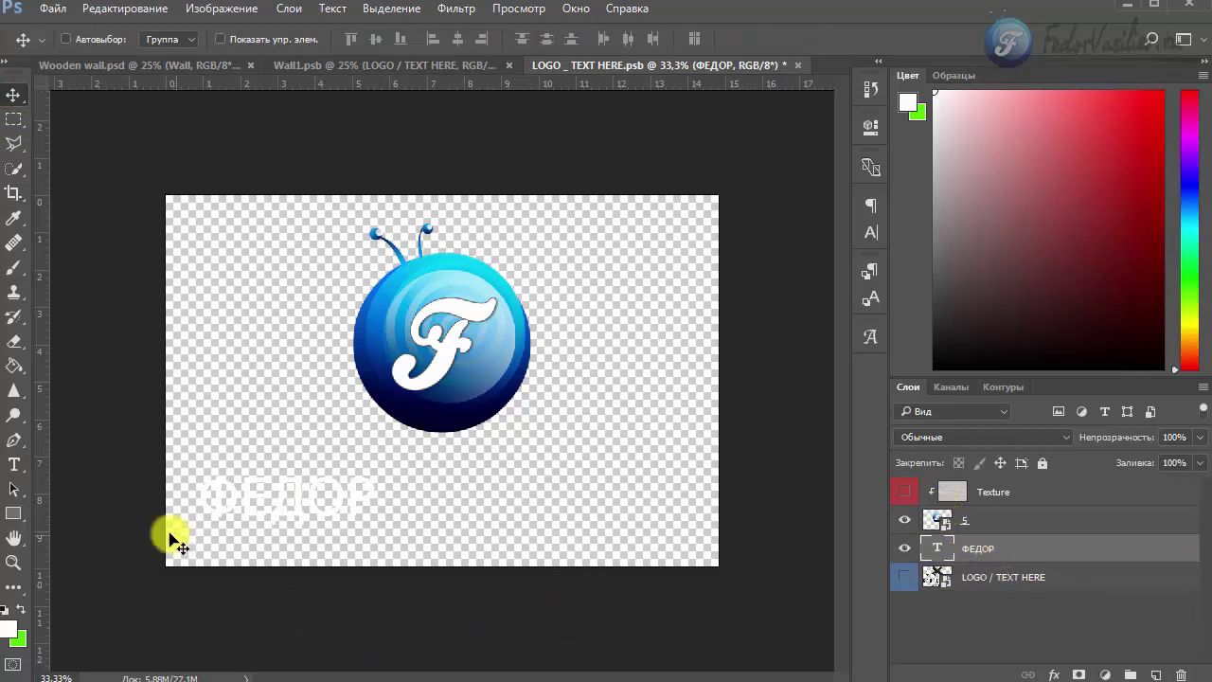
Select the whole first-name text and set its font size to 76,41 pt
left_click(13, 465)
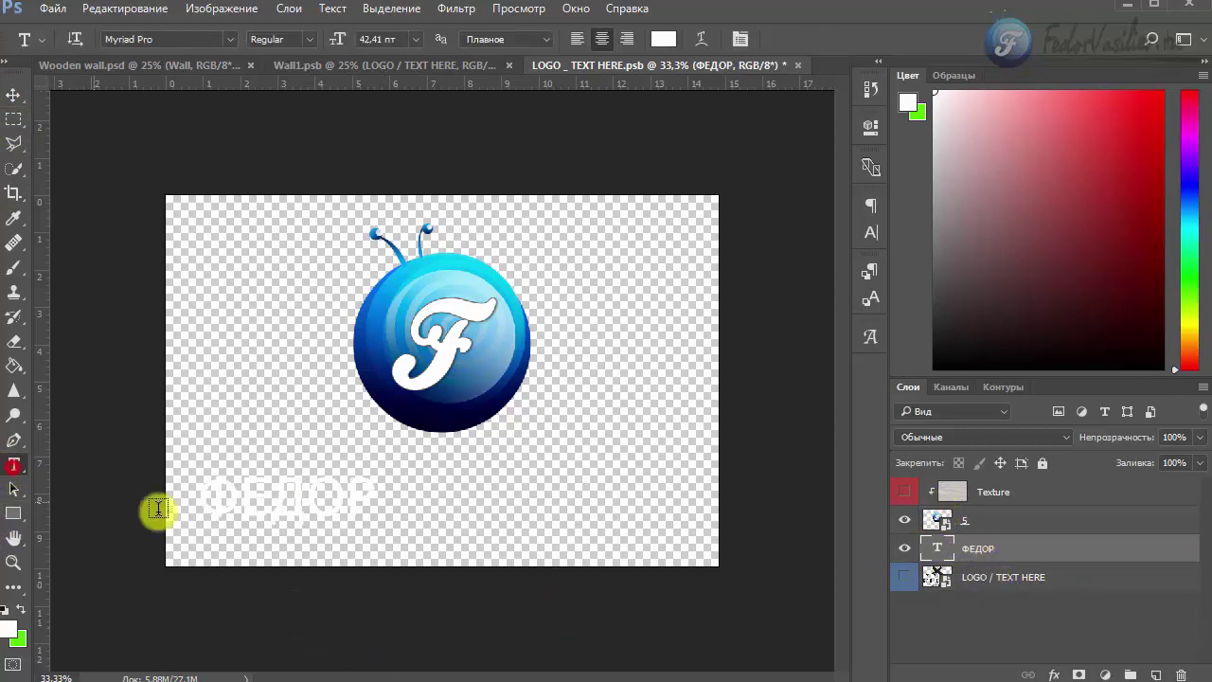
double_click(231, 499)
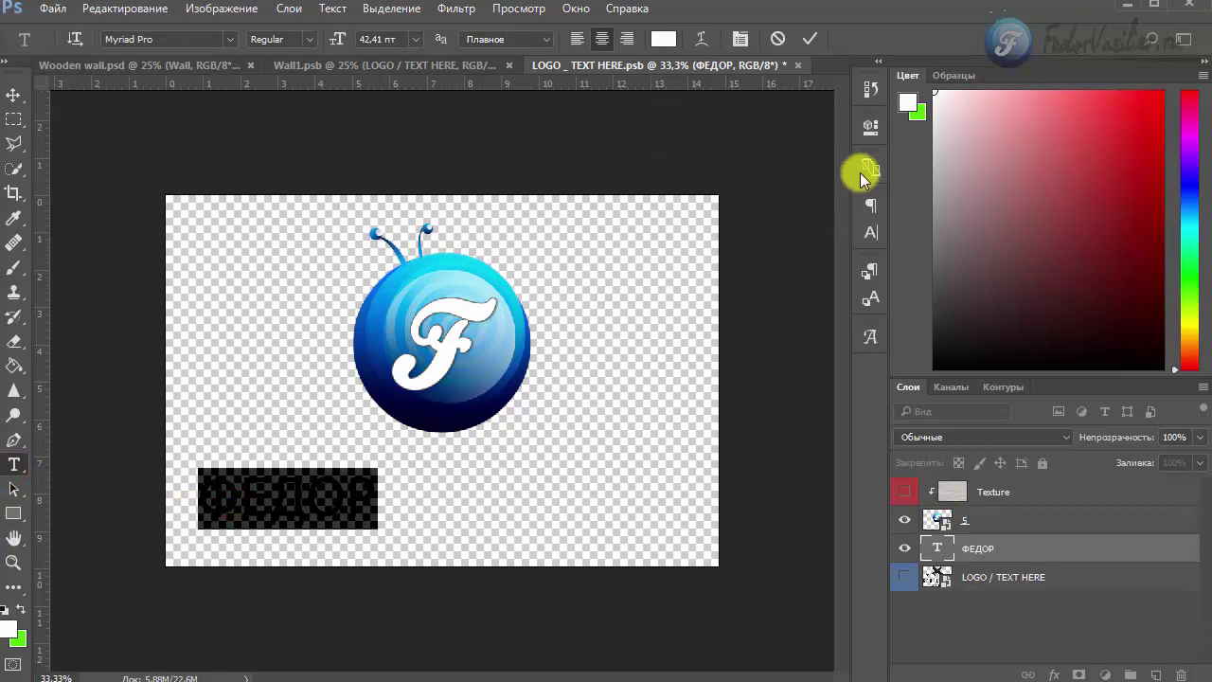
left_click(867, 231)
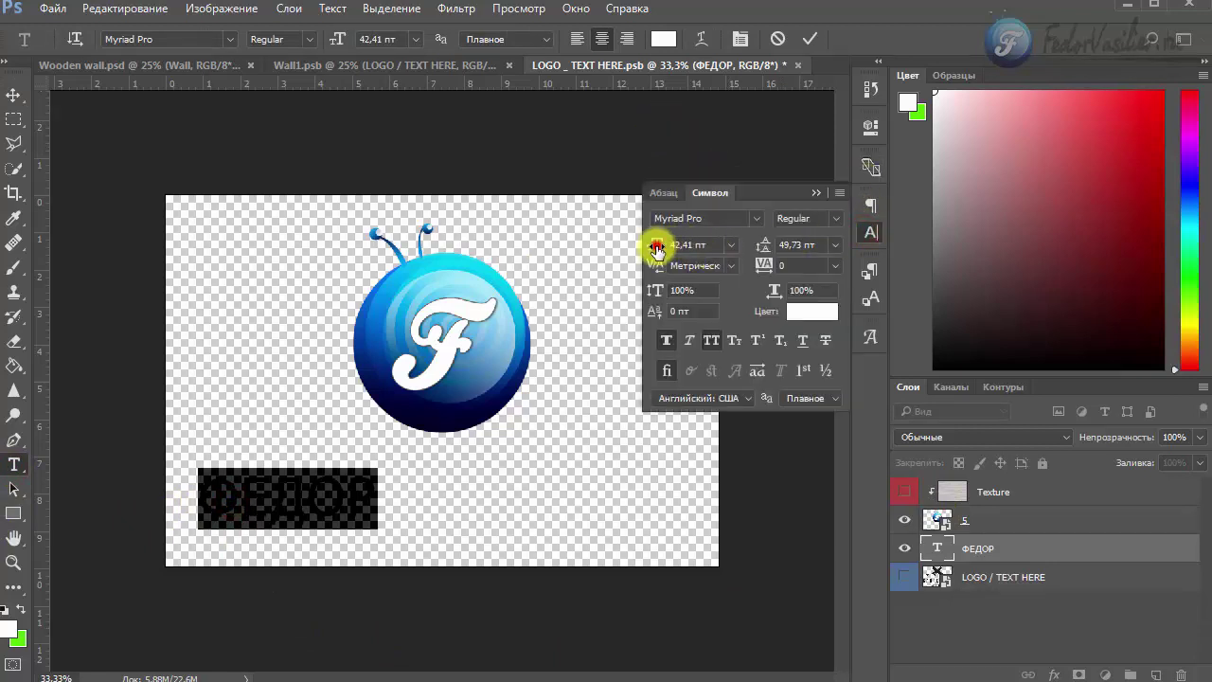
left_click_drag(657, 248, 690, 253)
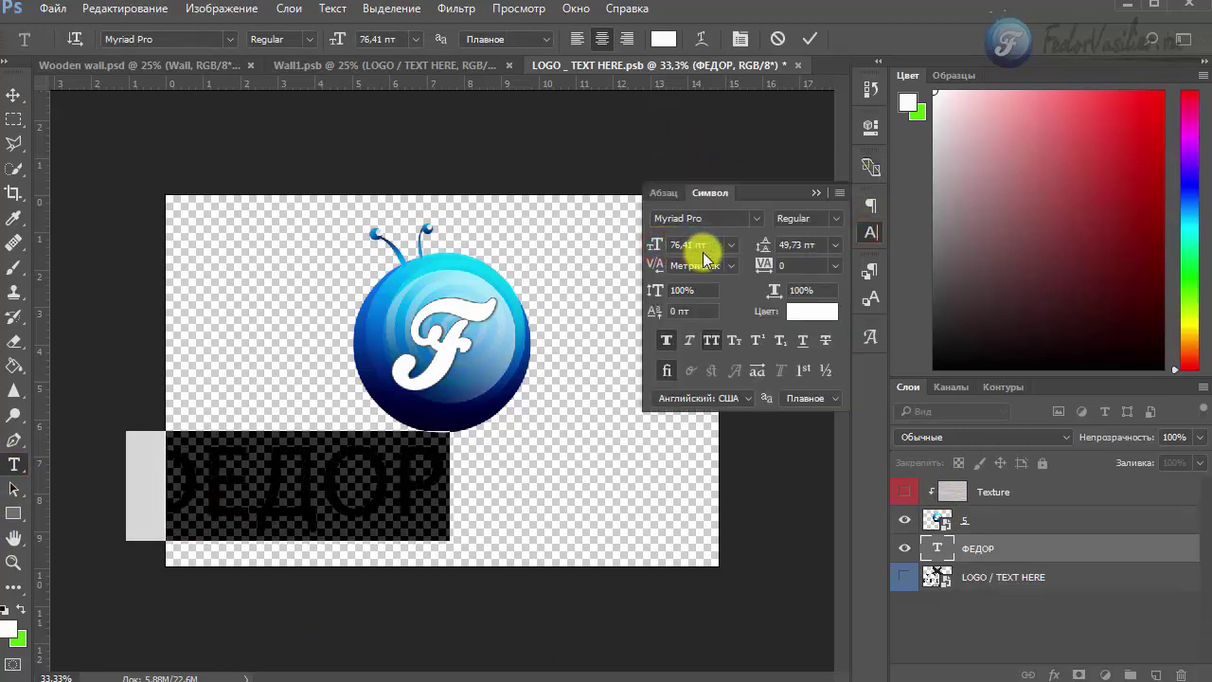
left_click(815, 193)
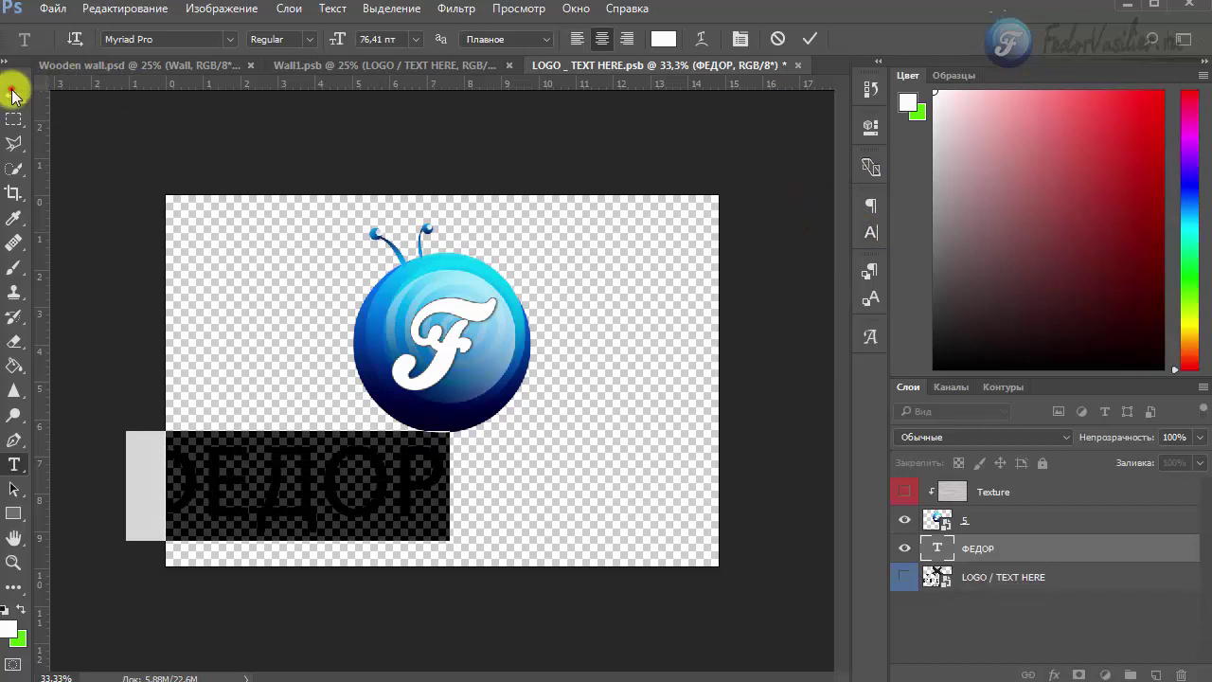
Centre the first-name text beneath the round logo and save LOGO _ TEXT HERE.psb
left_click(13, 94)
left_click_drag(243, 474, 401, 490)
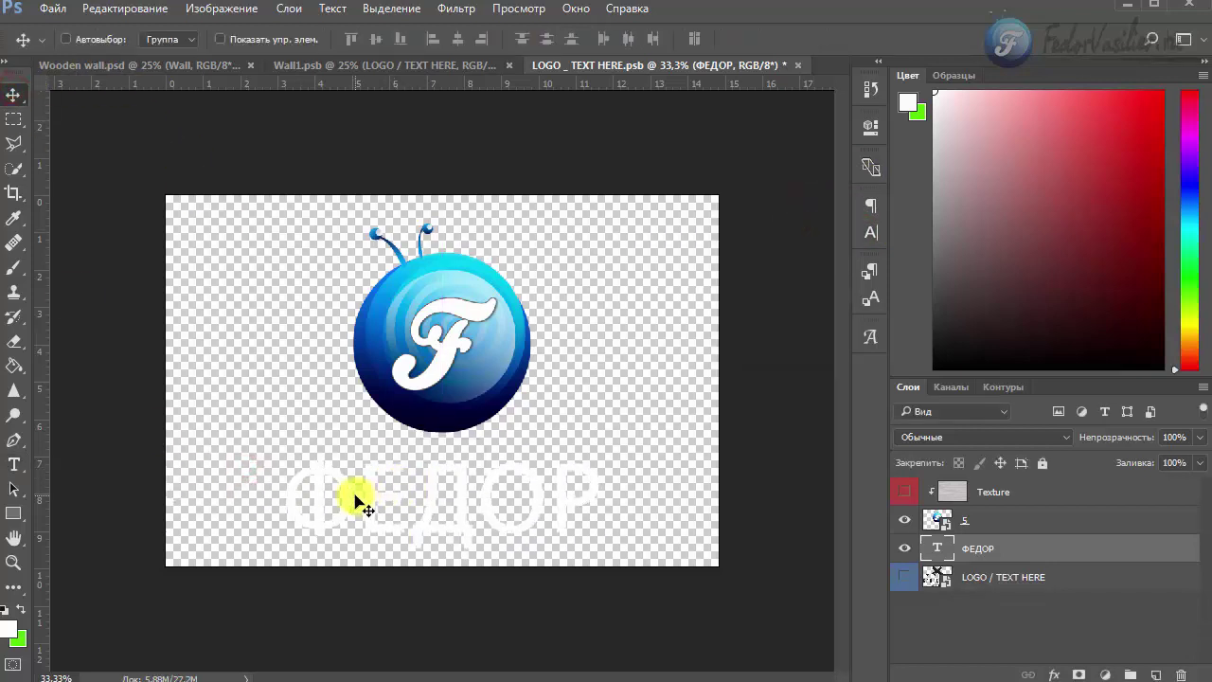
left_click(53, 12)
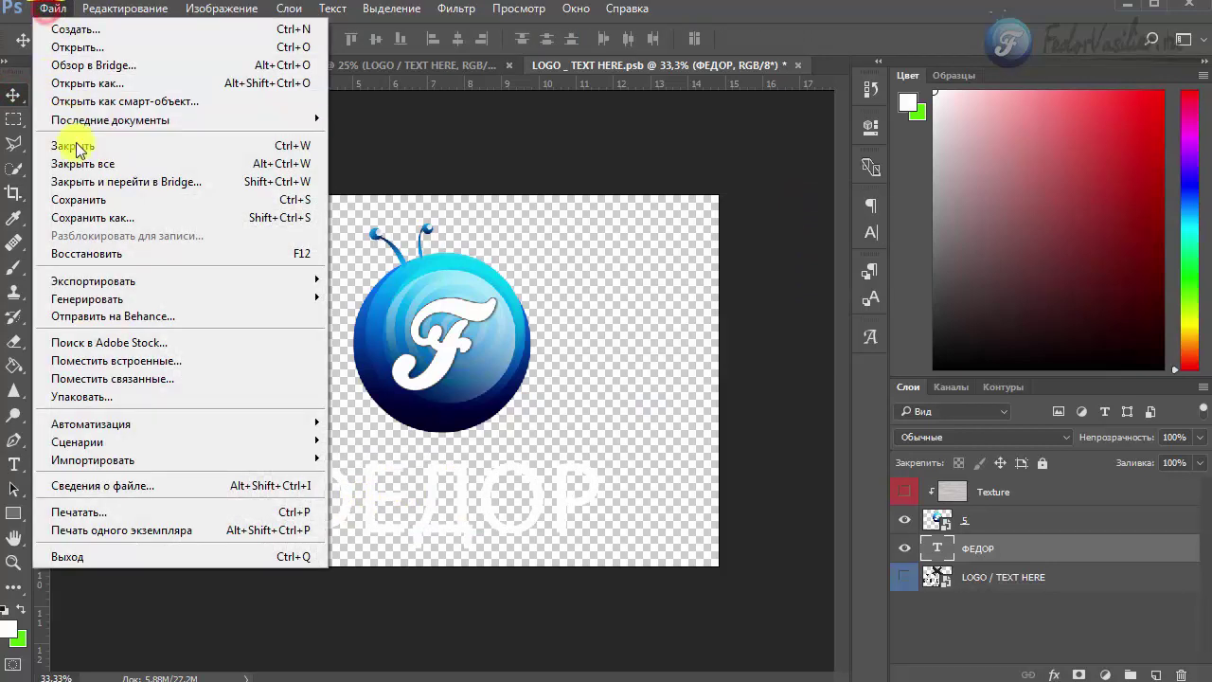
left_click(80, 199)
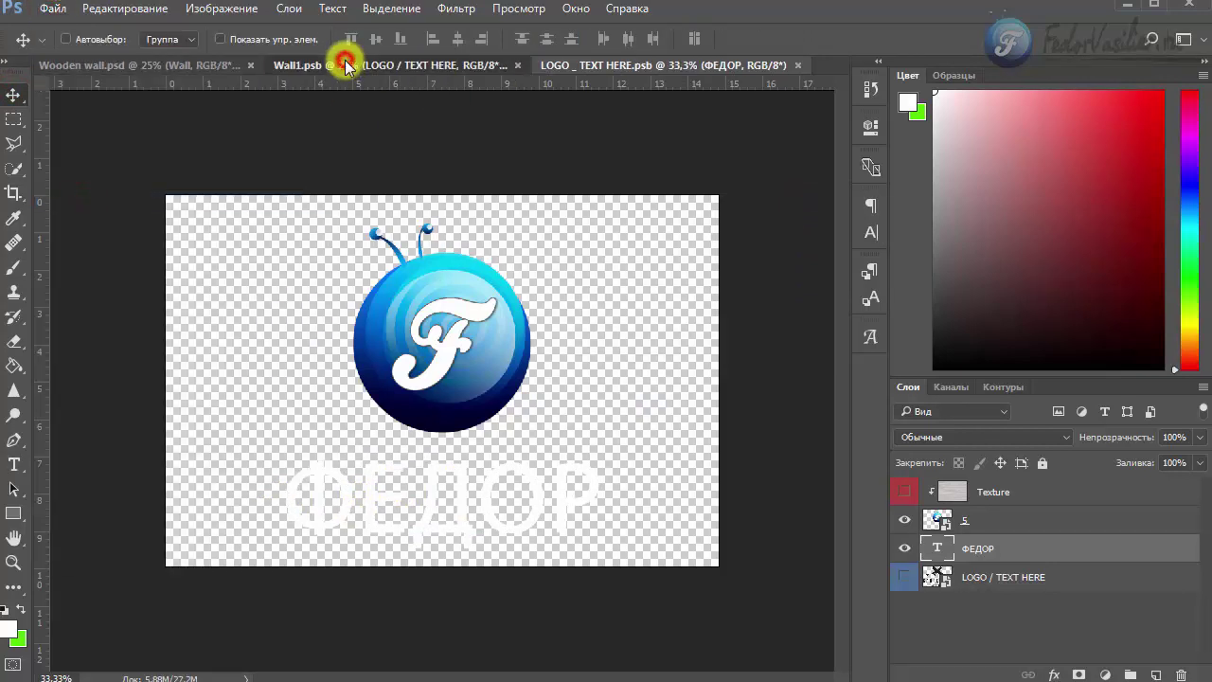
Switch to Wall1.psb and try to save the mockup as the JPEG file Wall1.jpg with quality 12
left_click(346, 66)
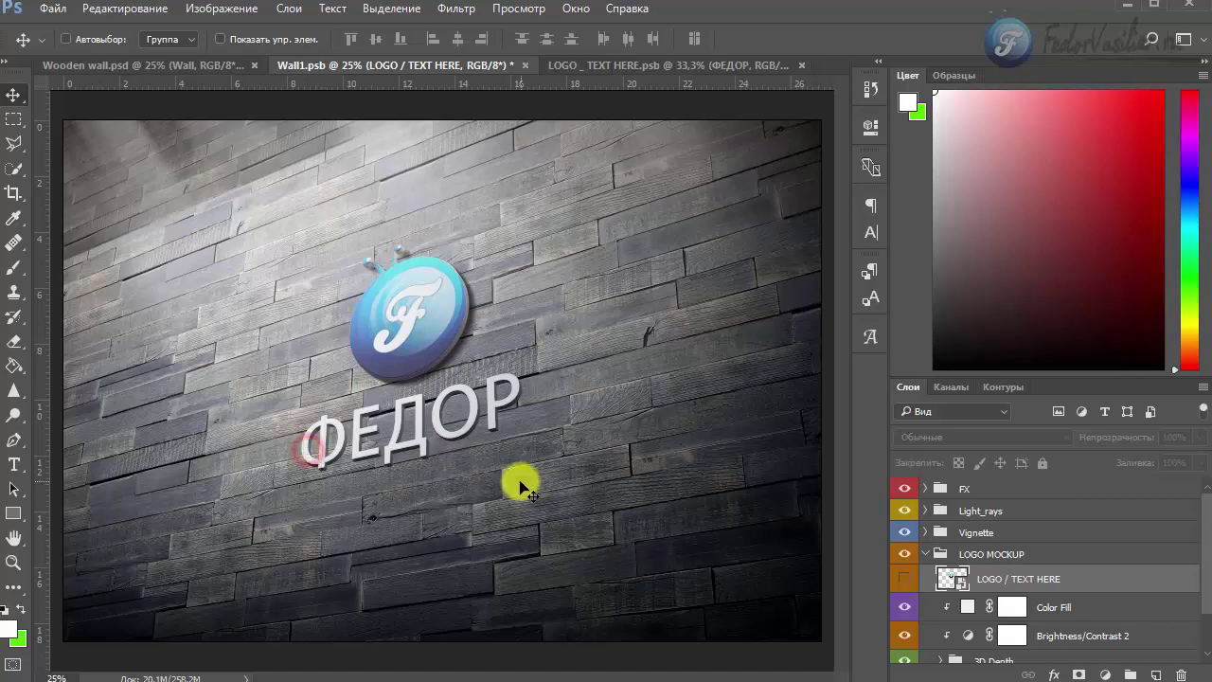
left_click(52, 8)
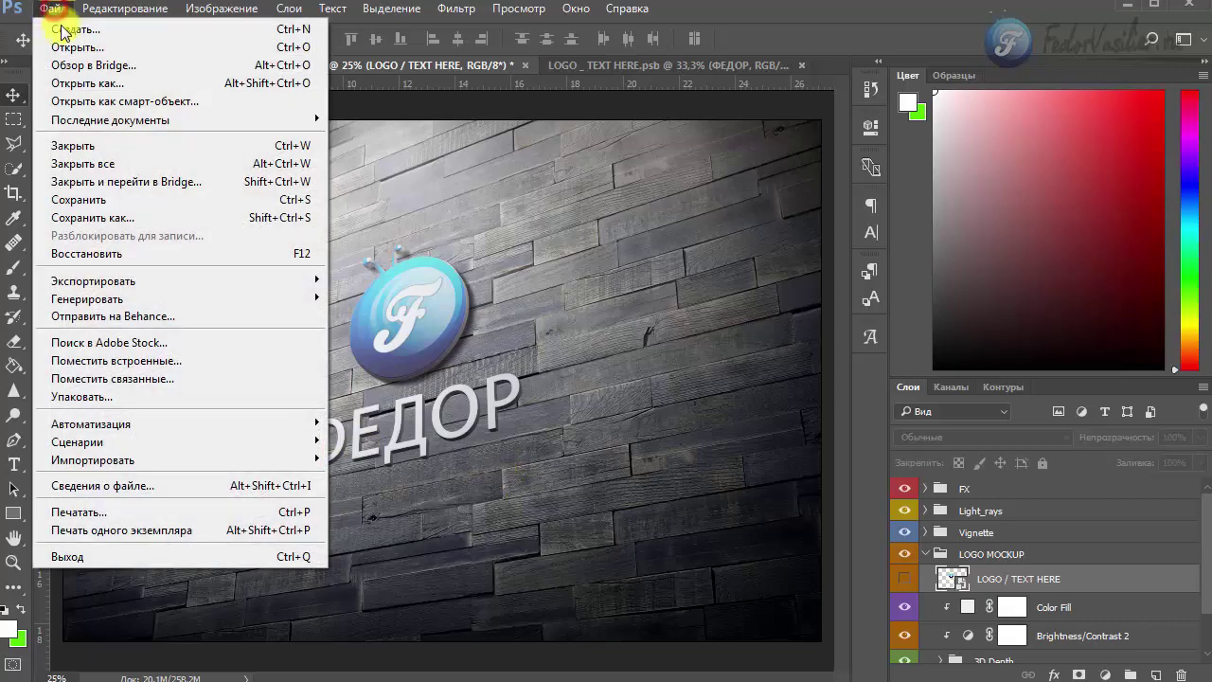
left_click(94, 217)
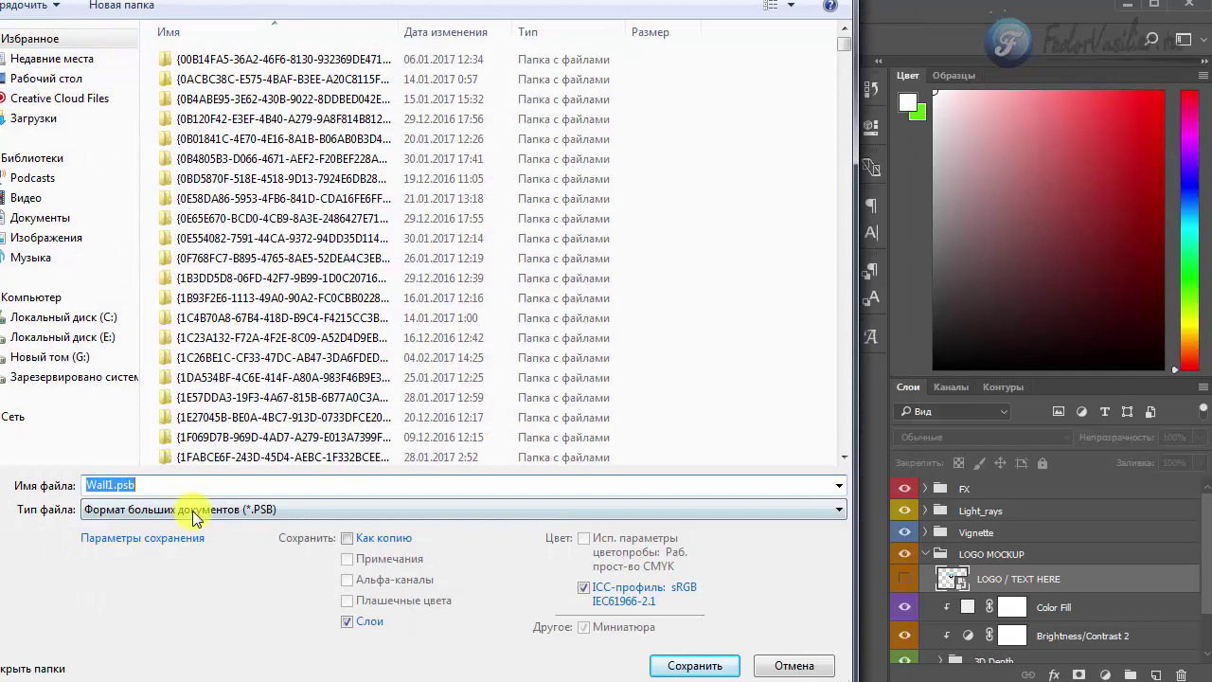
left_click(194, 516)
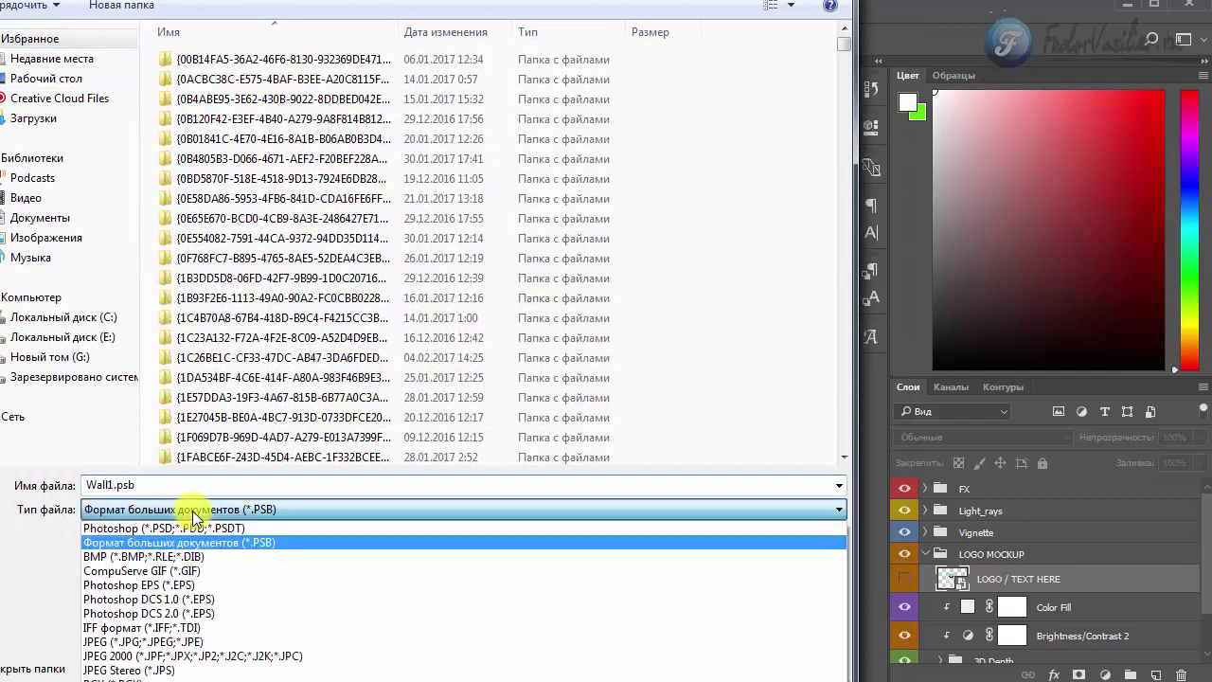
left_click(185, 642)
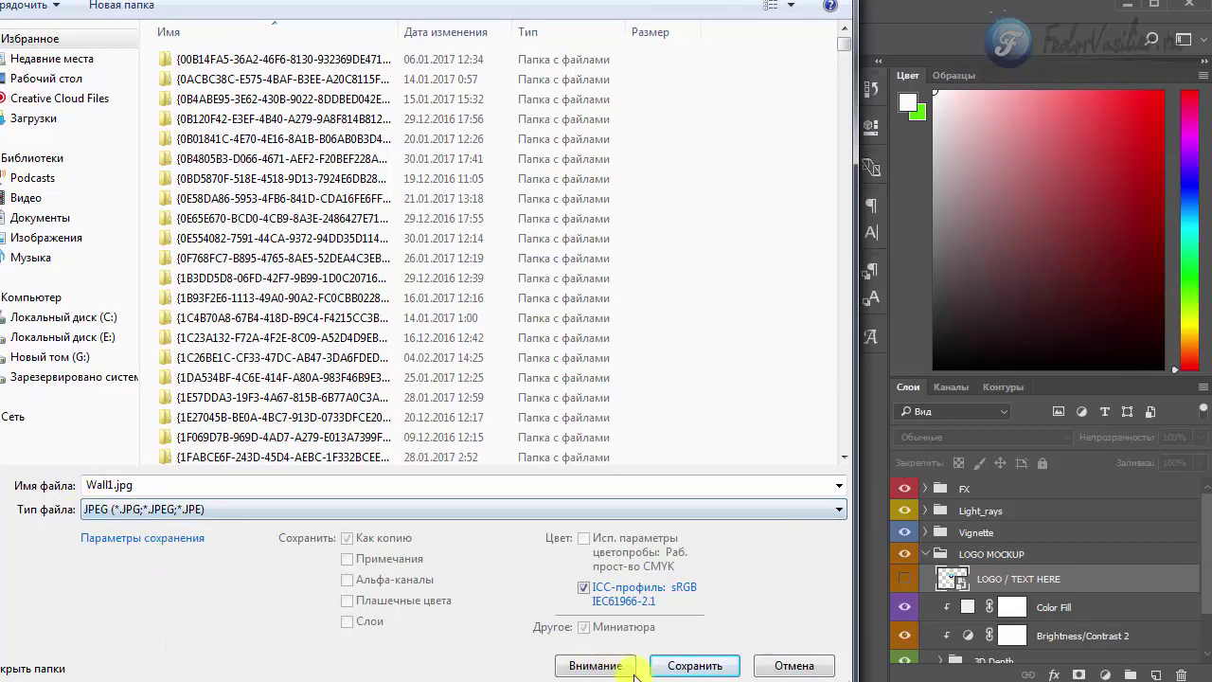
left_click(670, 667)
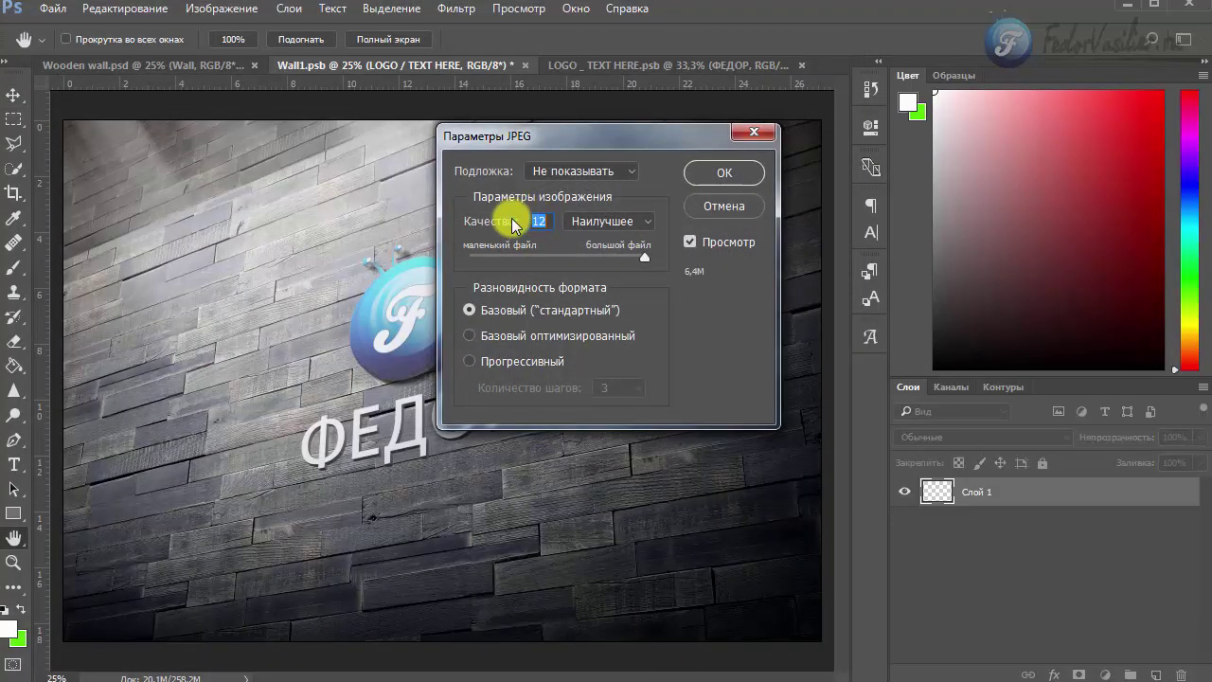
left_click(540, 223)
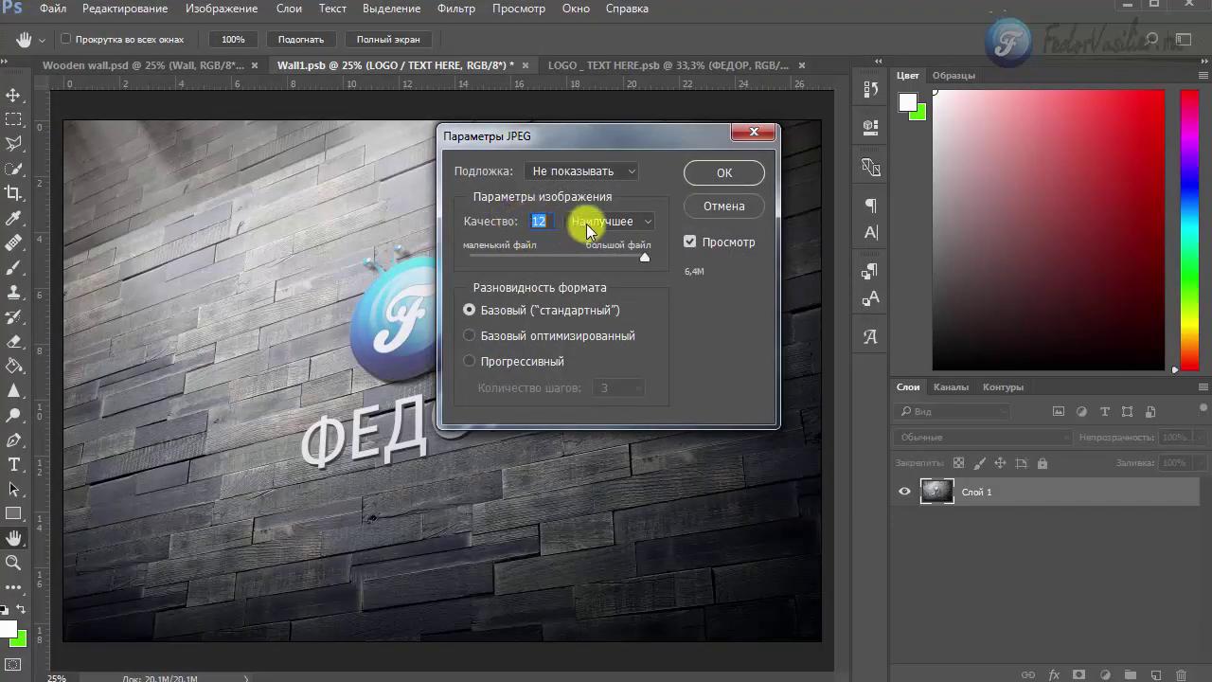
left_click(723, 205)
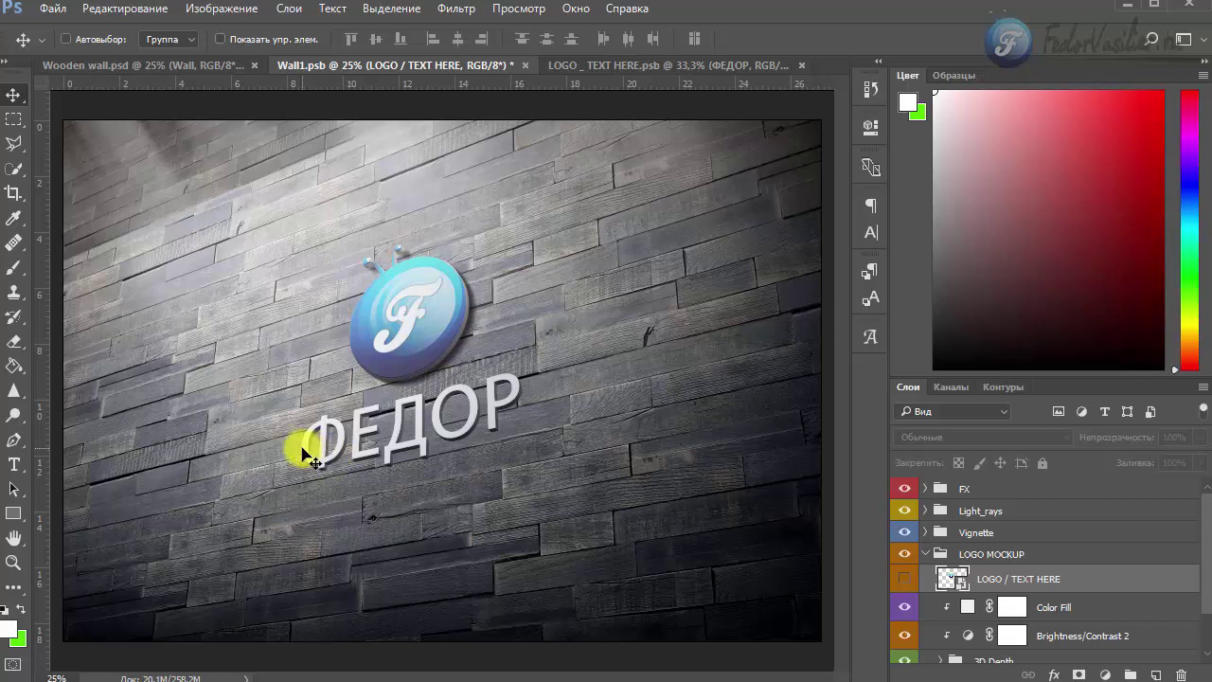
Examine the file format and the image width and height settings for exporting Wall1.psb with Save for Web
left_click(48, 12)
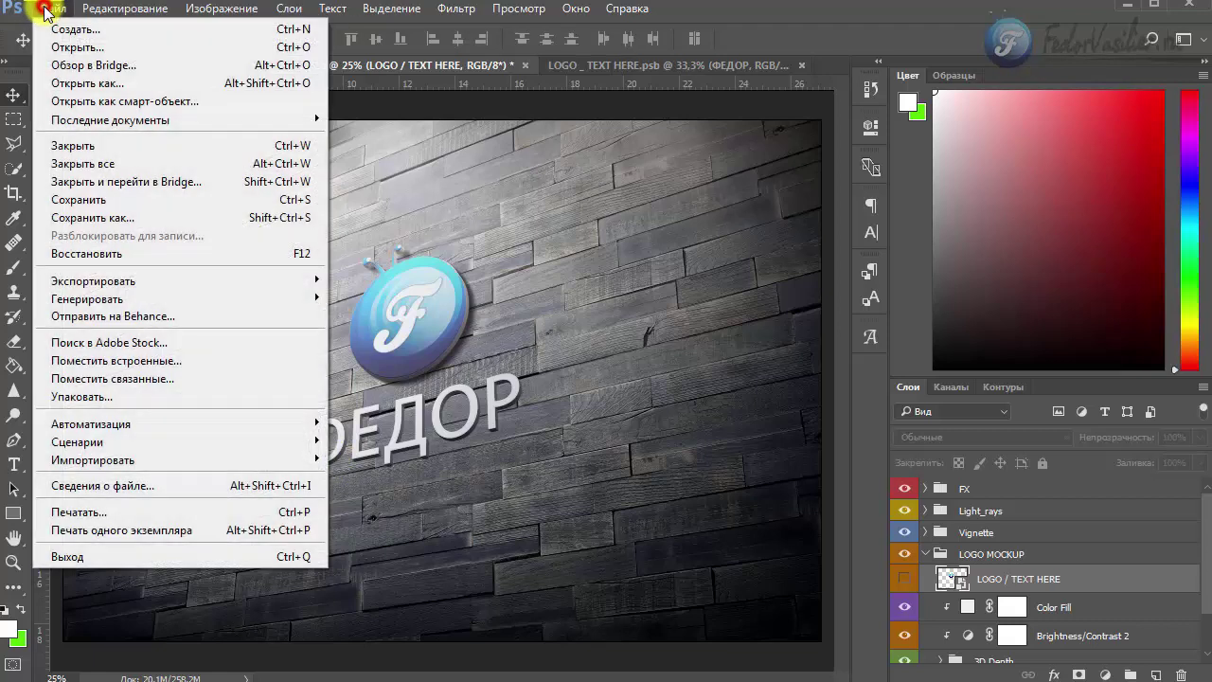
mouse_move(190, 280)
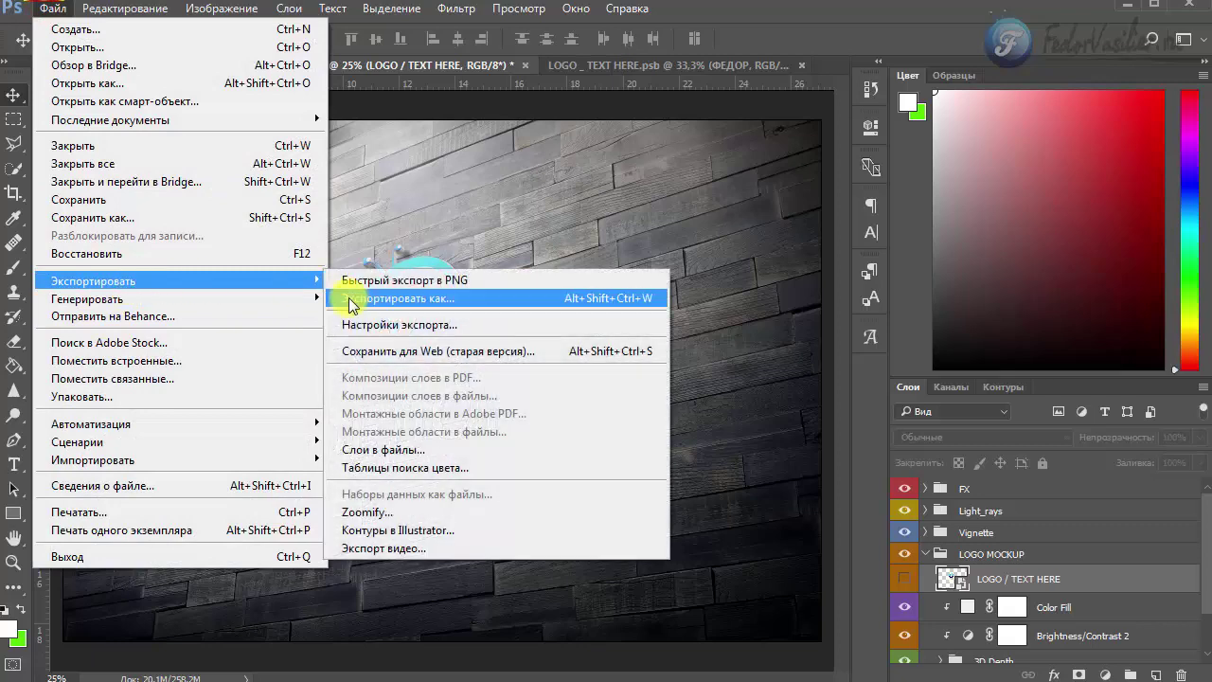
left_click(357, 351)
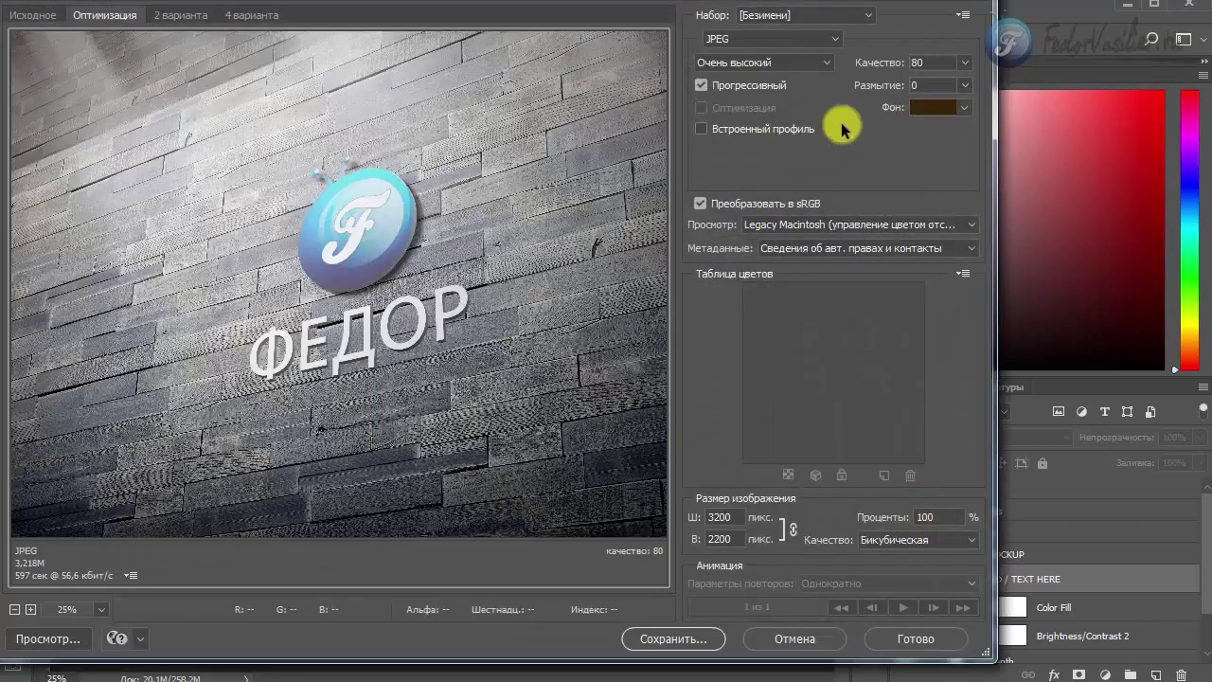
left_click(722, 40)
left_click(717, 59)
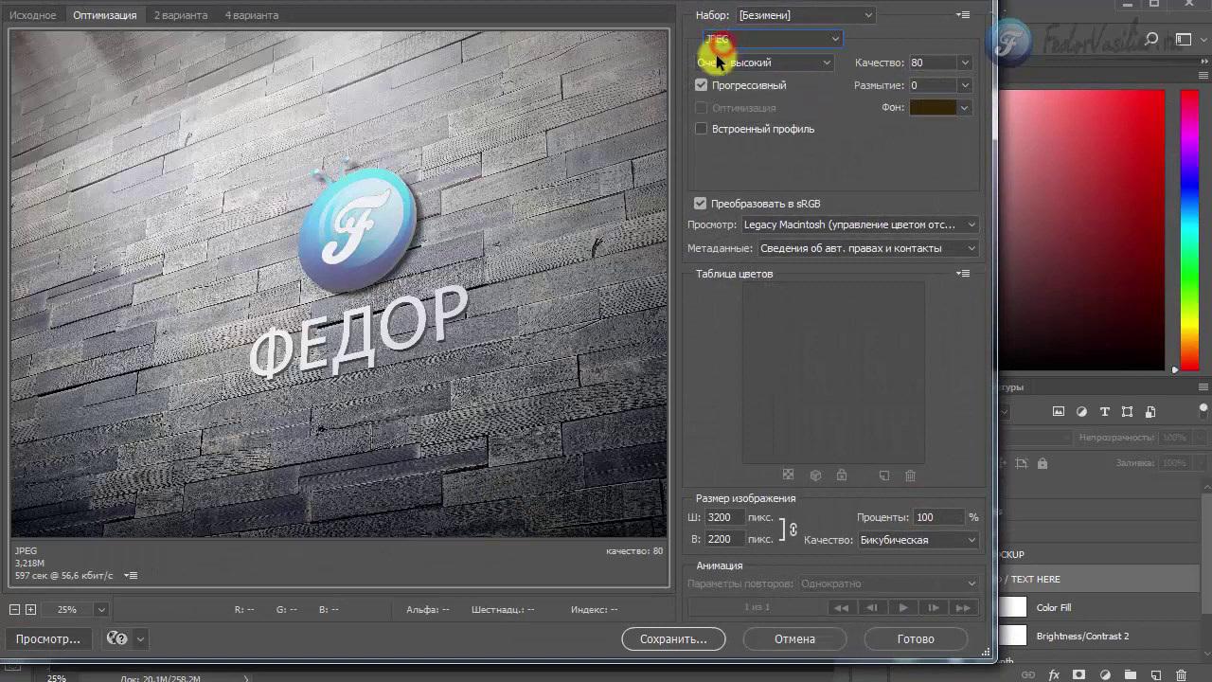
double_click(727, 516)
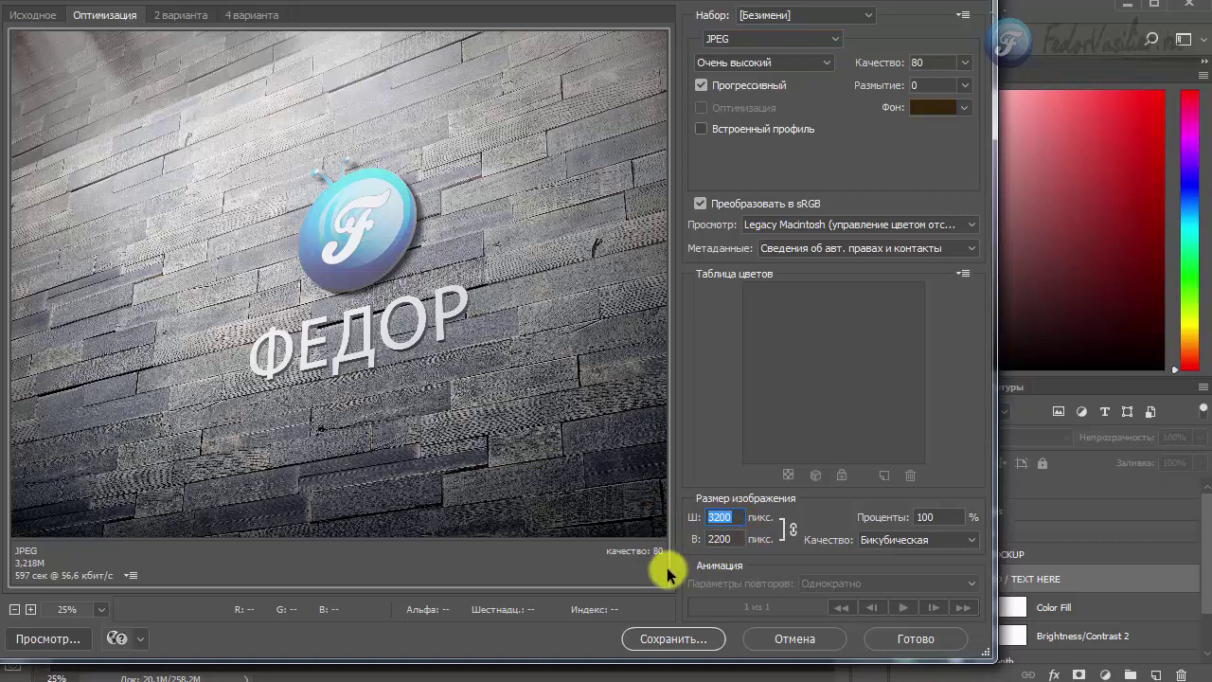
left_click(724, 538)
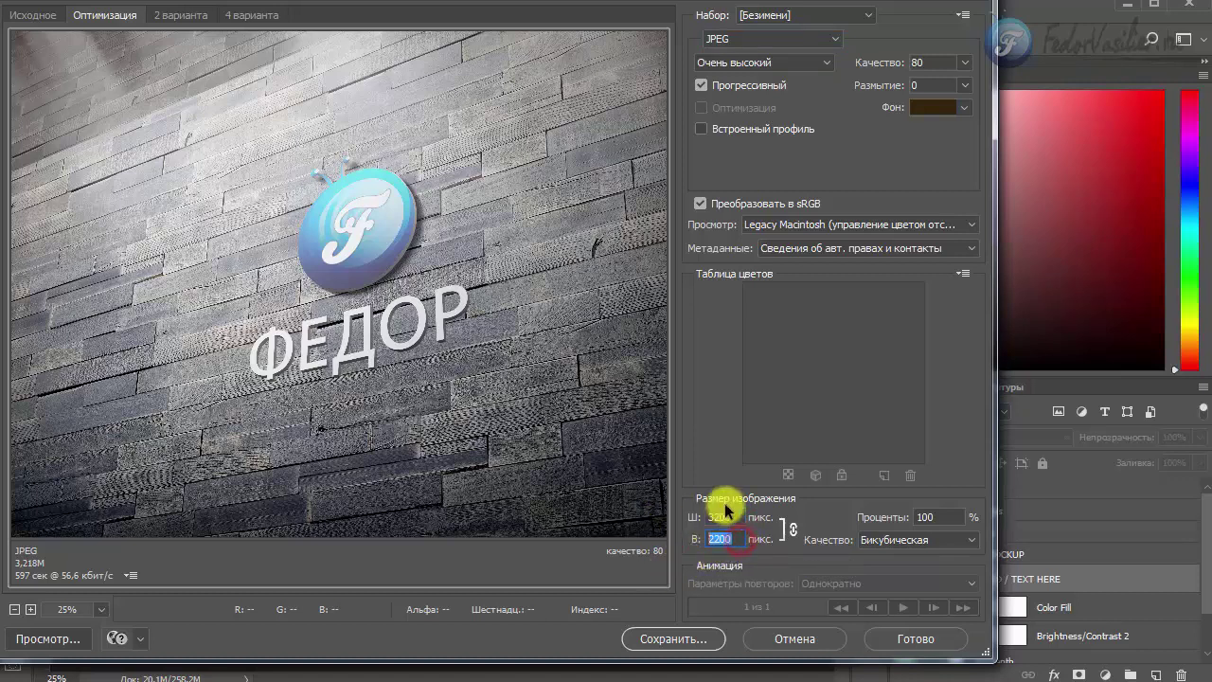
left_click(738, 517)
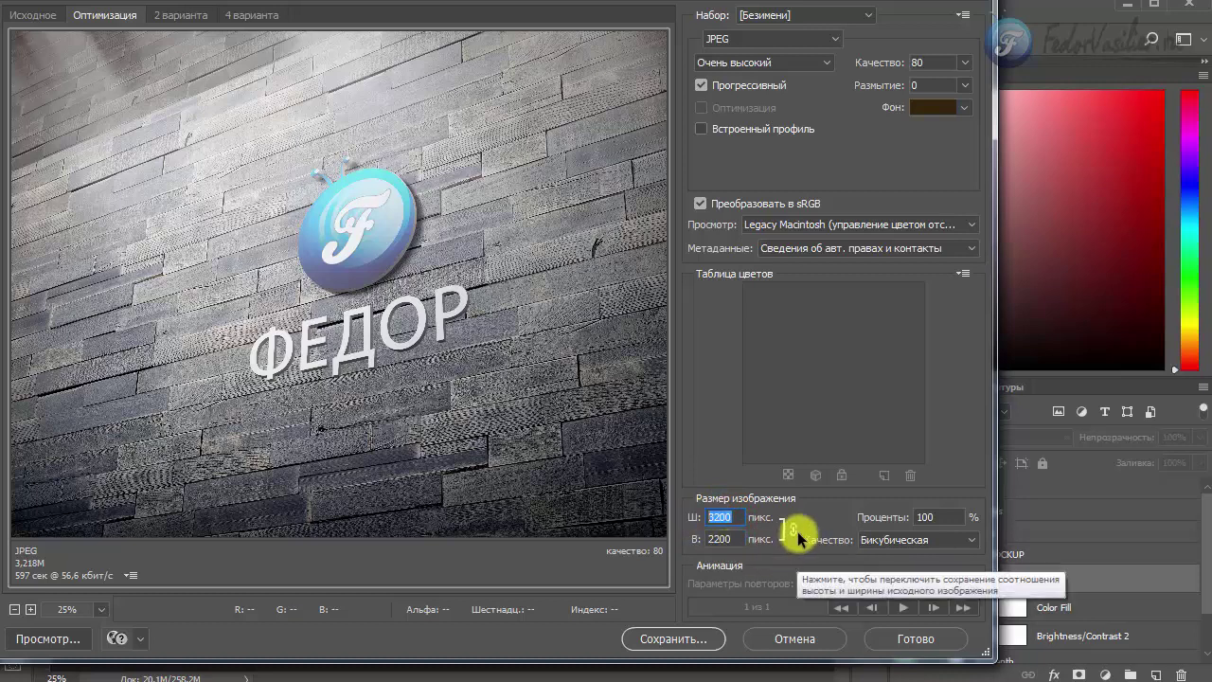
left_click(713, 538)
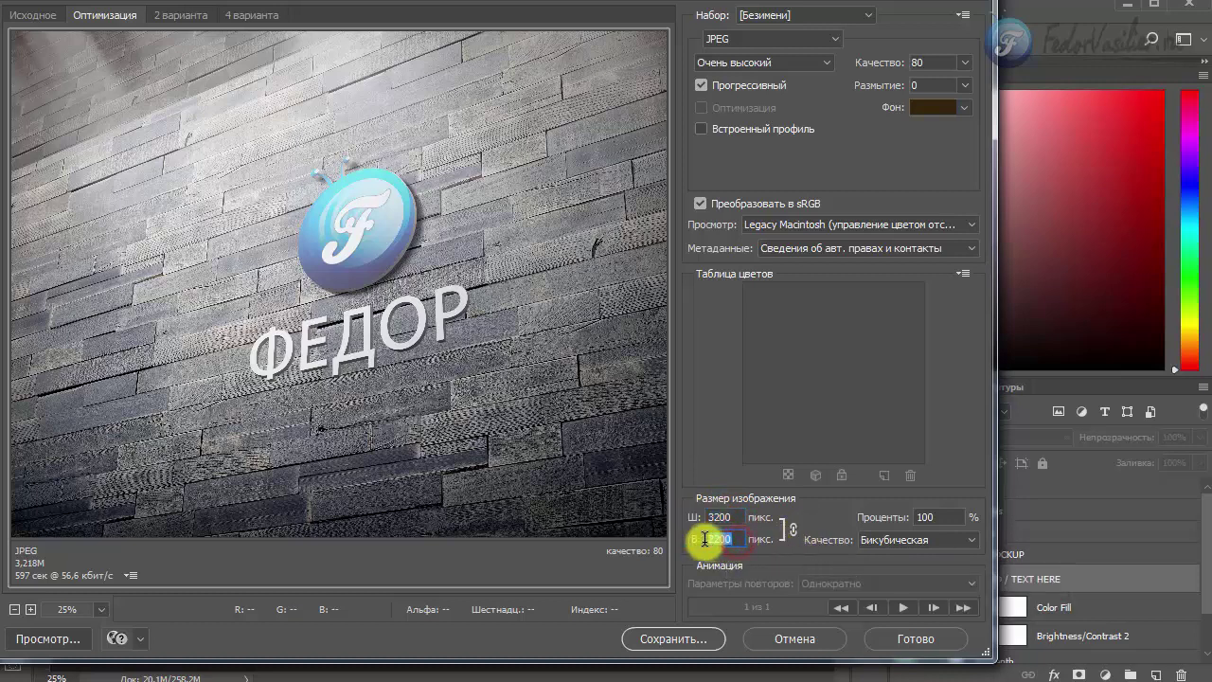
key("Escape")
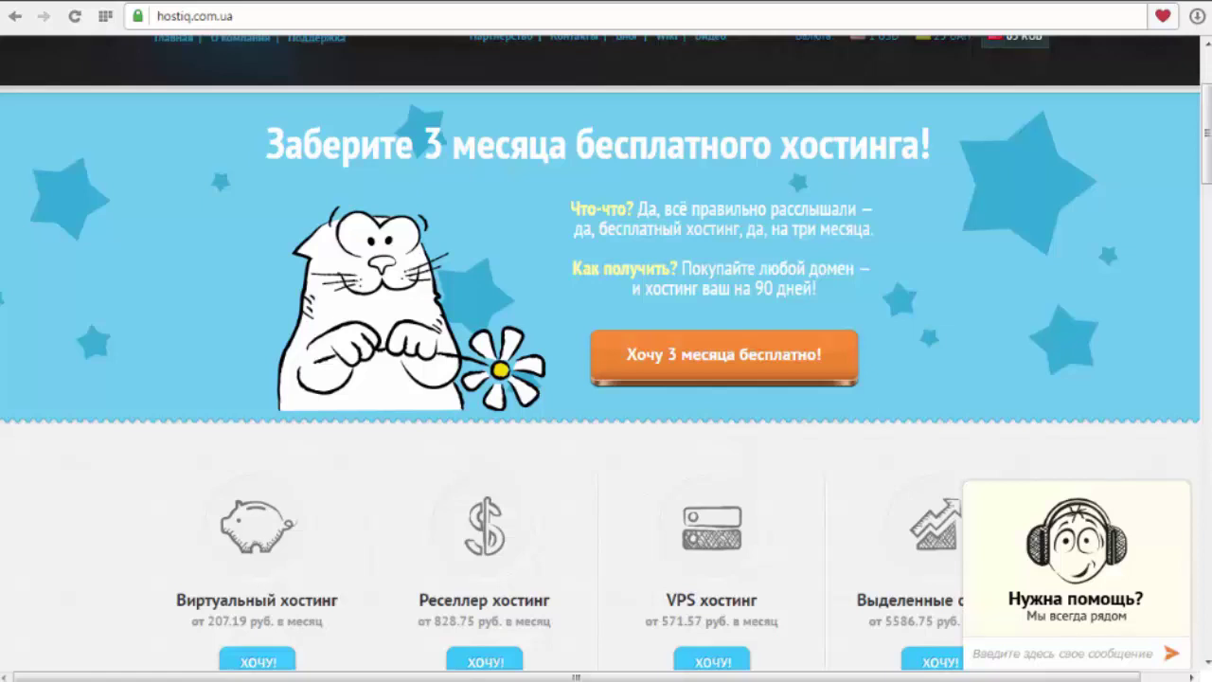
Switch to the hostiq.com.ua page in the browser, view the support chat form and minimize it
left_click(1068, 601)
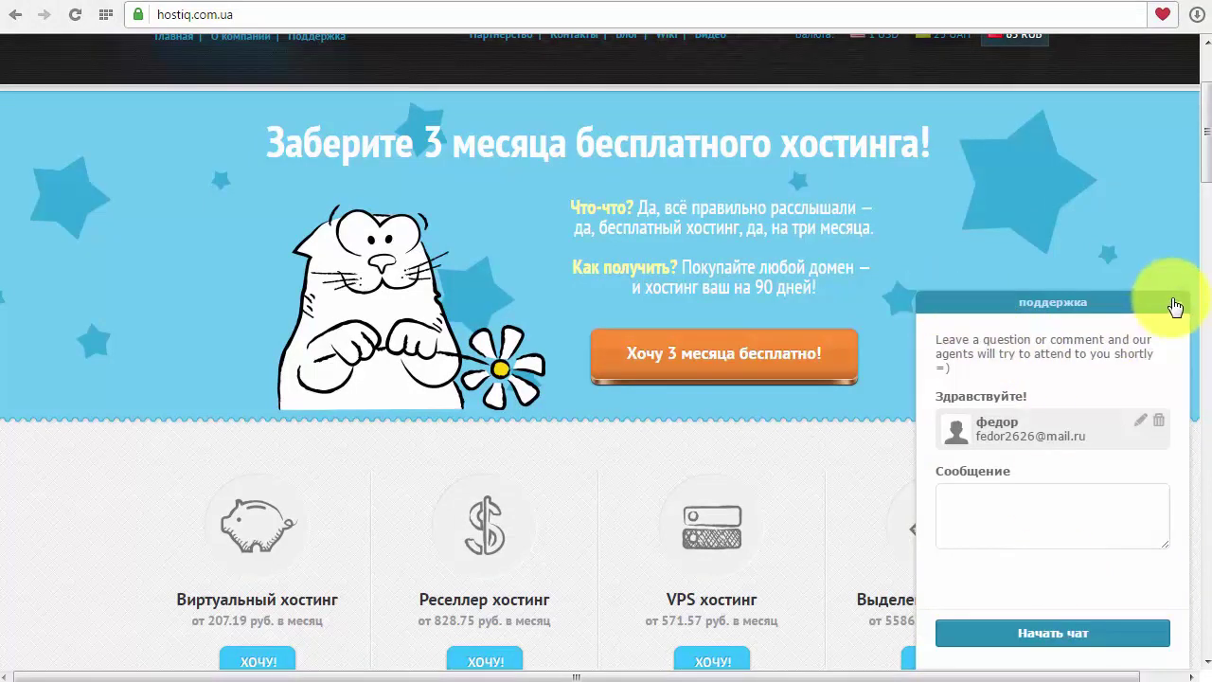
left_click(1174, 307)
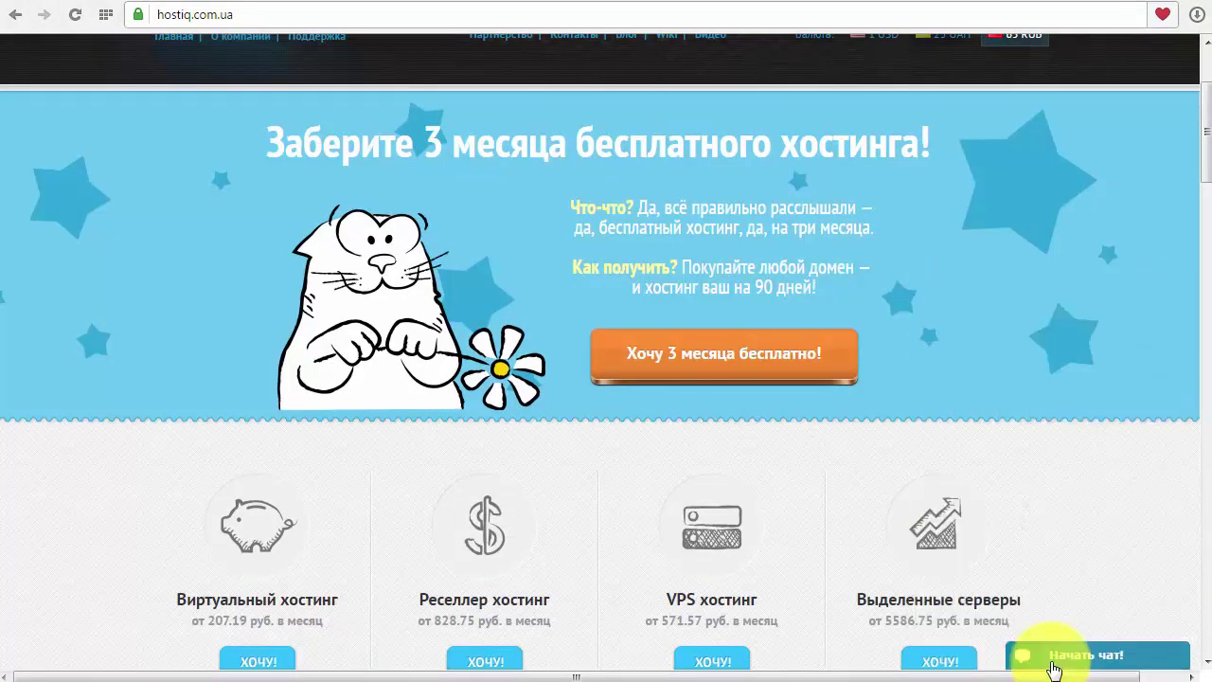